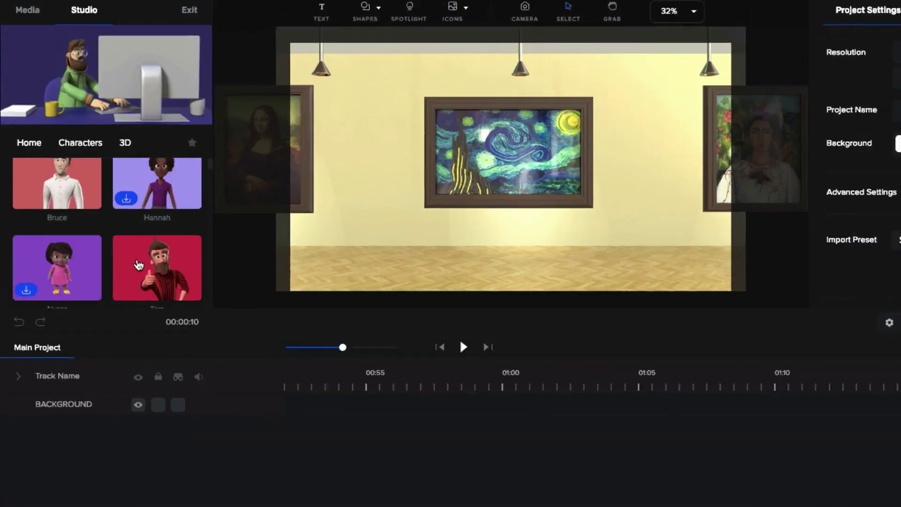
Step: Drag the 3D character Tom from Characters > 3D onto the art gallery canvas
{"action": "left_click", "coordinate": [165, 272]}
{"action": "left_click_drag", "start_coordinate": [254, 356], "coordinate": [750, 248]}
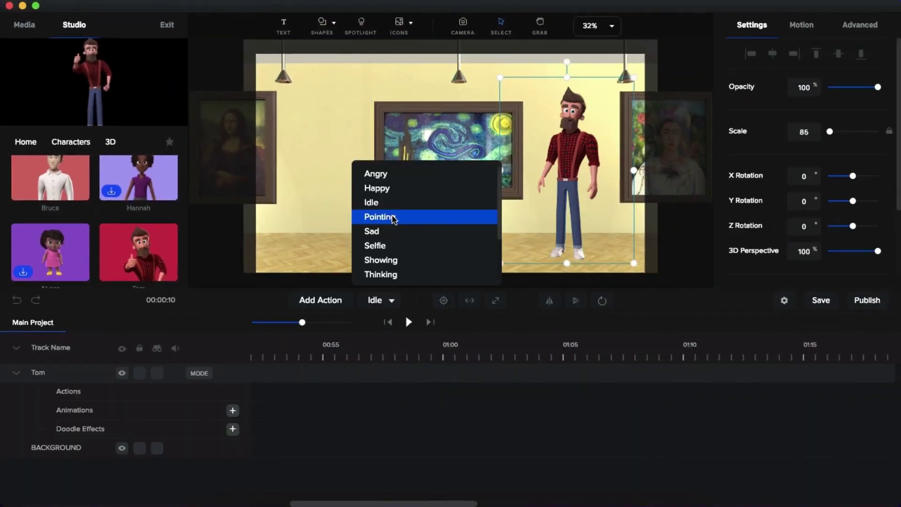
Step: Set Tom's action to Pointing, then preview the Tom, Astronaut and Willie 3D characters
{"action": "left_click", "coordinate": [396, 215]}
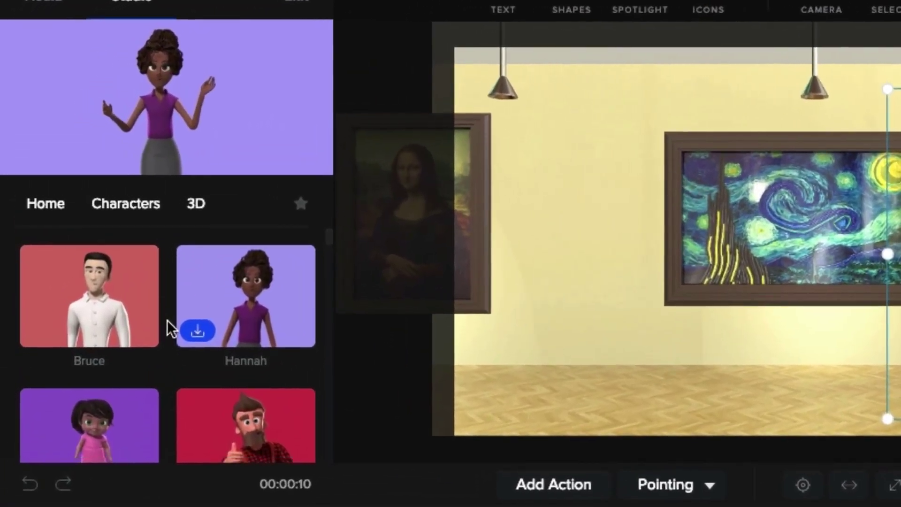
{"action": "scroll", "coordinate": [156, 307], "scroll_direction": "down", "scroll_amount": 3}
{"action": "left_click", "coordinate": [206, 297]}
{"action": "scroll", "coordinate": [224, 317], "scroll_direction": "down", "scroll_amount": 2}
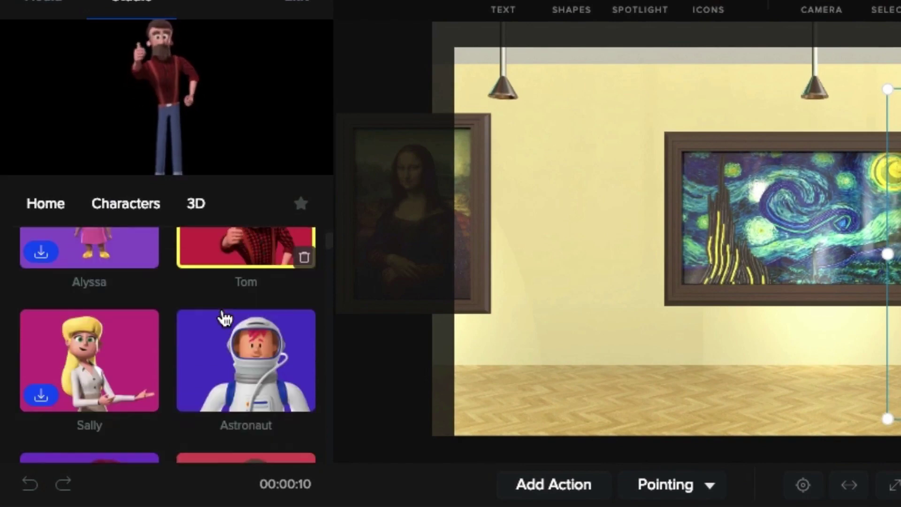
{"action": "left_click", "coordinate": [225, 316]}
{"action": "scroll", "coordinate": [228, 356], "scroll_direction": "down", "scroll_amount": 2}
{"action": "left_click", "coordinate": [224, 358]}
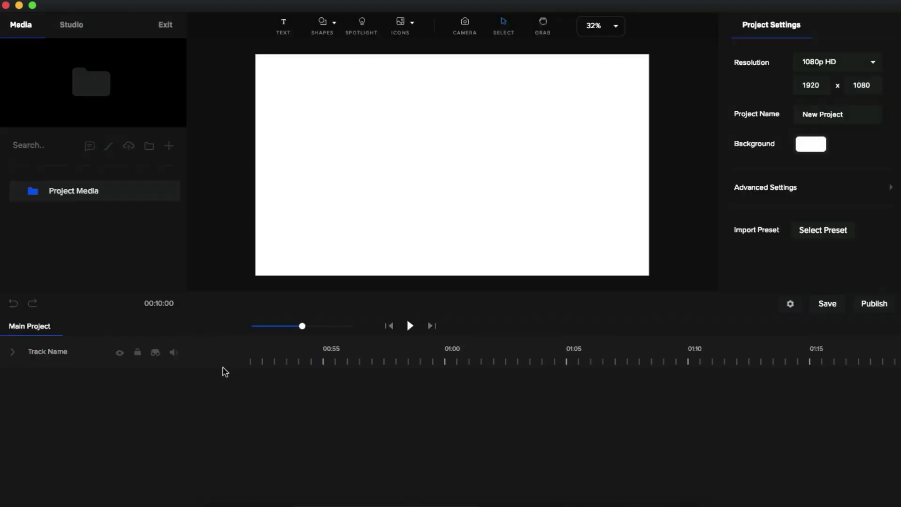
Step: Start a new project and add the Museum background from Backgrounds > 3d
{"action": "left_click", "coordinate": [72, 24]}
{"action": "left_click", "coordinate": [100, 211]}
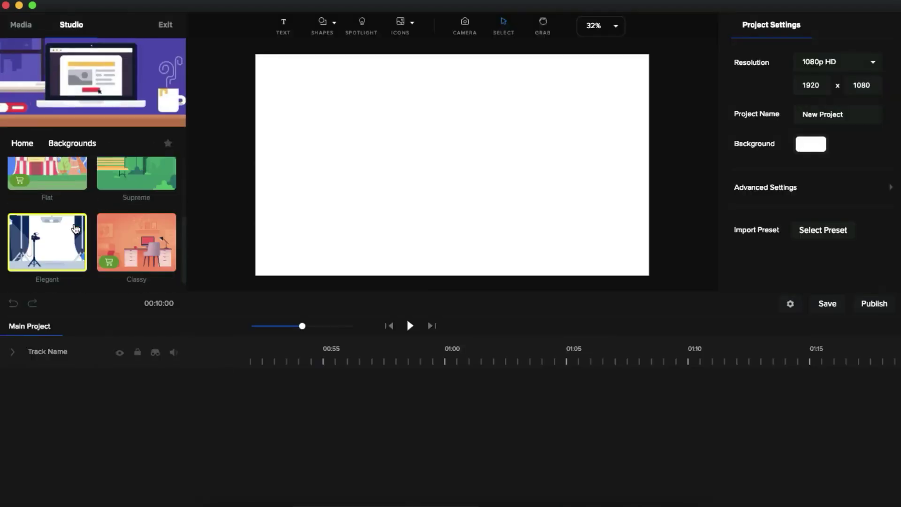
{"action": "scroll", "coordinate": [75, 229], "scroll_direction": "down", "scroll_amount": 1}
{"action": "scroll", "coordinate": [117, 206], "scroll_direction": "up", "scroll_amount": 3}
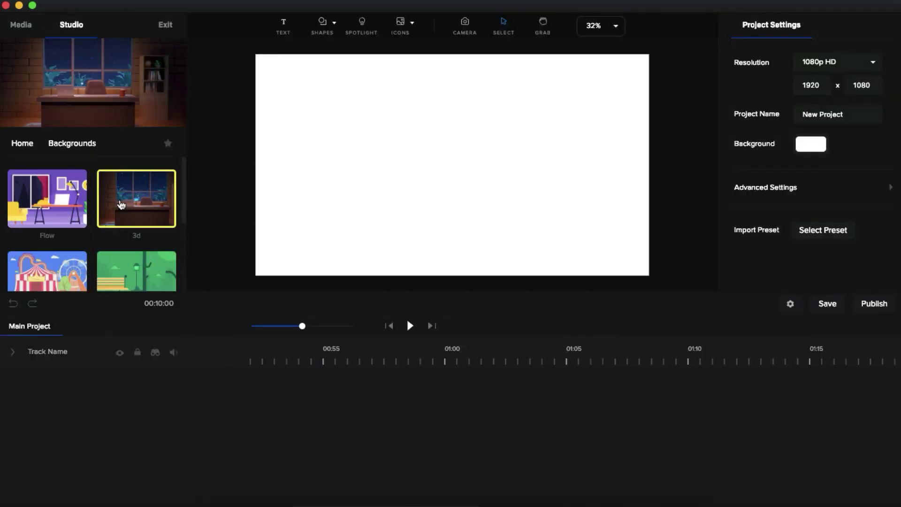
{"action": "left_click", "coordinate": [121, 204]}
{"action": "scroll", "coordinate": [119, 209], "scroll_direction": "down", "scroll_amount": 1}
{"action": "left_click", "coordinate": [29, 225]}
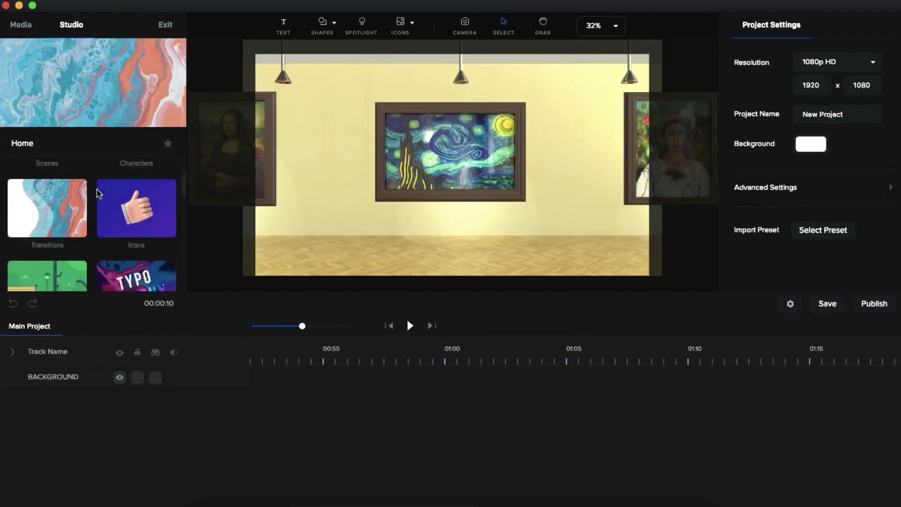
Step: Place Tom on the museum's right side, shrink him slightly, and set him to Pointing
{"action": "left_click", "coordinate": [134, 162]}
{"action": "scroll", "coordinate": [93, 202], "scroll_direction": "down", "scroll_amount": 1}
{"action": "left_click", "coordinate": [65, 256]}
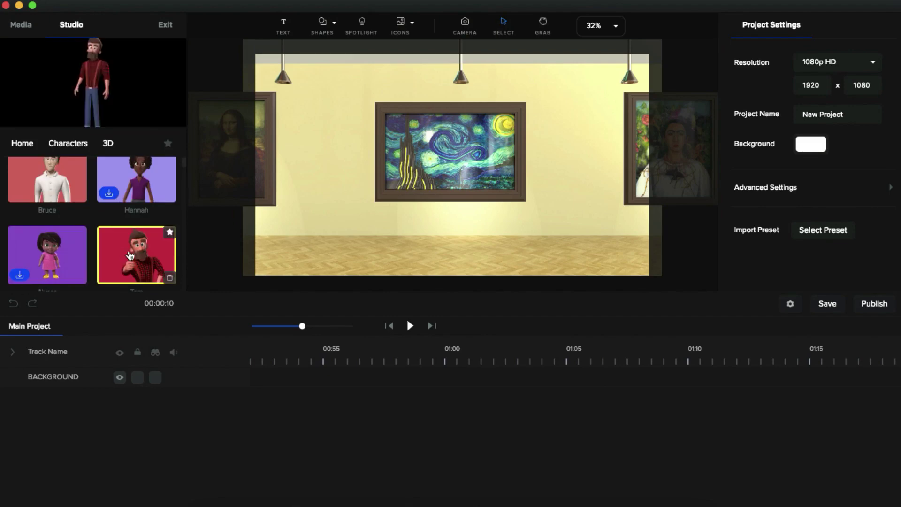
{"action": "left_click_drag", "start_coordinate": [130, 255], "coordinate": [404, 202]}
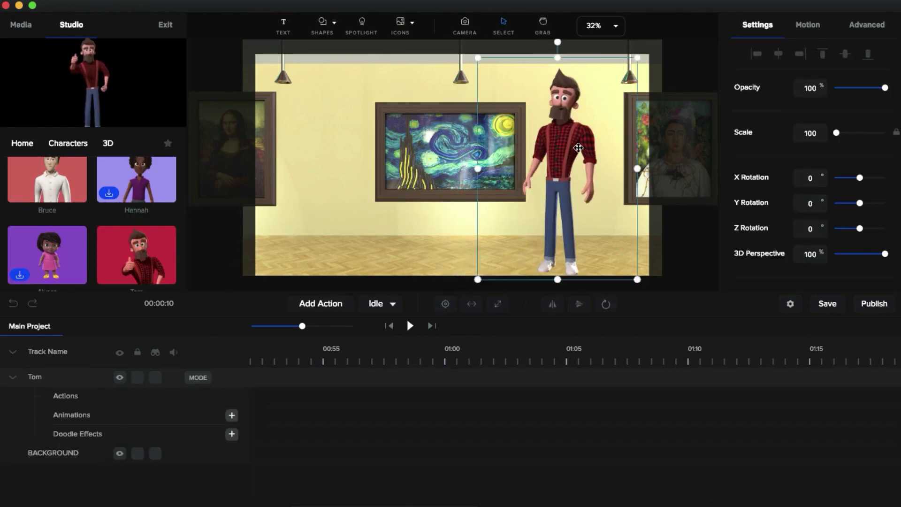
{"action": "left_click_drag", "start_coordinate": [478, 57], "coordinate": [498, 82]}
{"action": "left_click", "coordinate": [388, 304]}
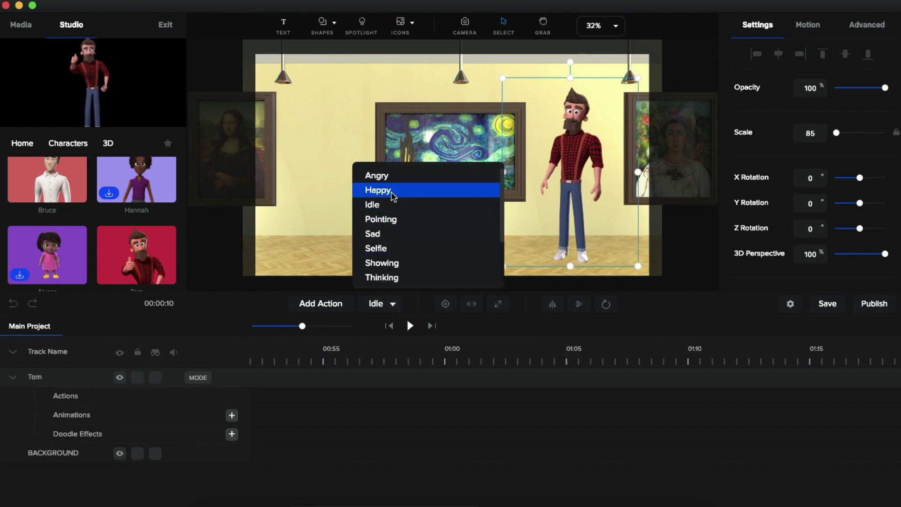
{"action": "left_click", "coordinate": [393, 219]}
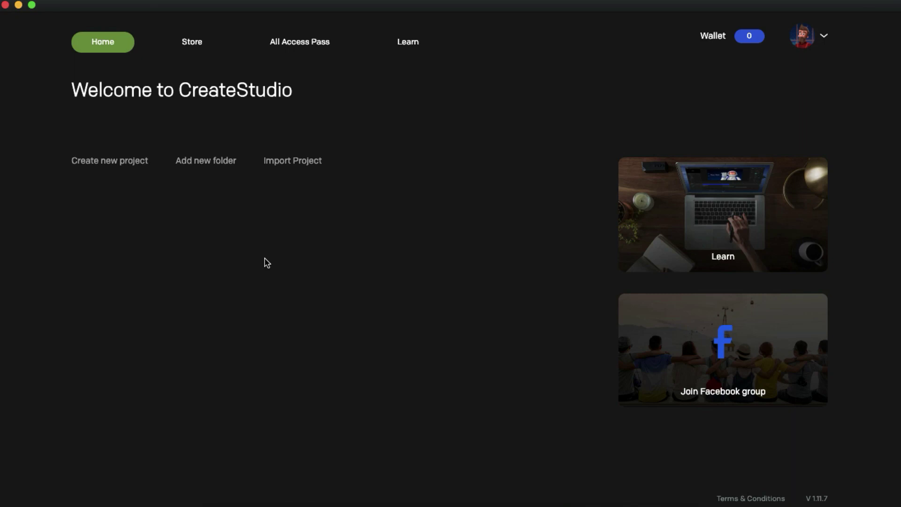
Step: Browse the Store's Character templates such as Travel Agency and Health Care Course
{"action": "left_click", "coordinate": [192, 45]}
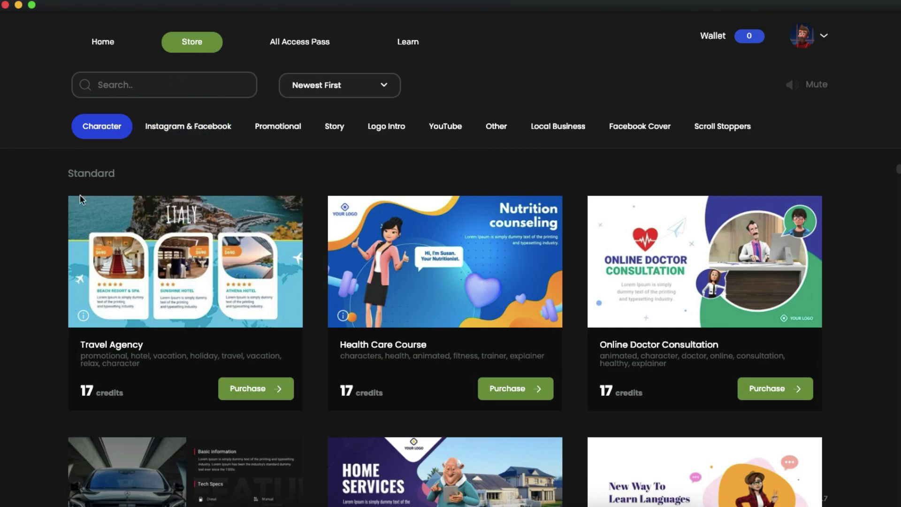
{"action": "scroll", "coordinate": [43, 238], "scroll_direction": "down", "scroll_amount": 10}
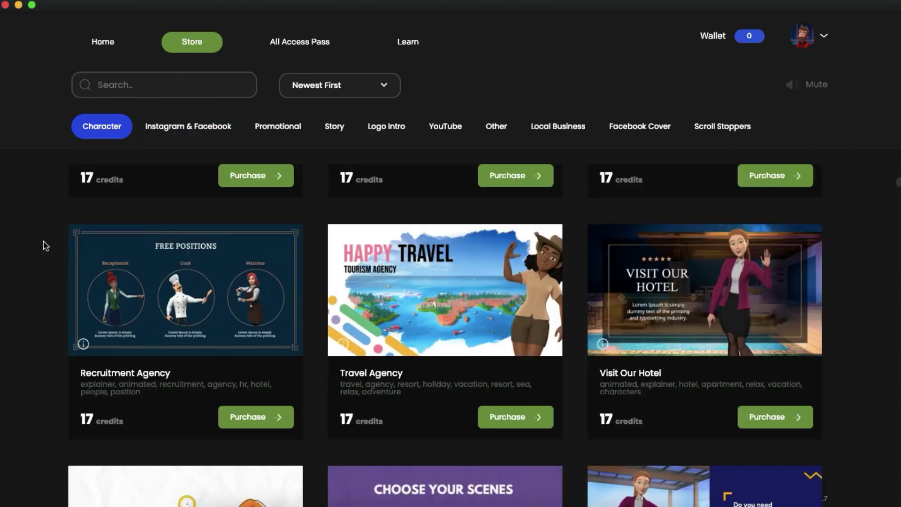
{"action": "scroll", "coordinate": [46, 246], "scroll_direction": "down", "scroll_amount": 9}
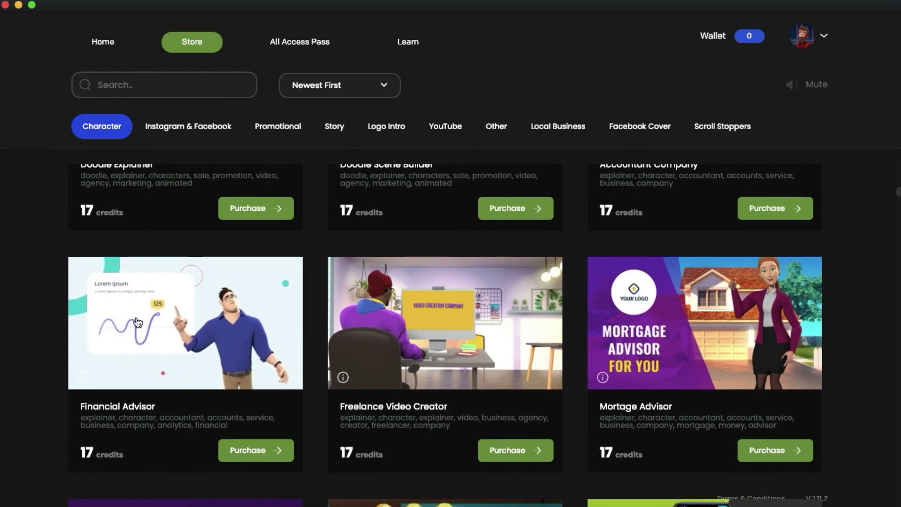
{"action": "scroll", "coordinate": [61, 319], "scroll_direction": "up", "scroll_amount": 10}
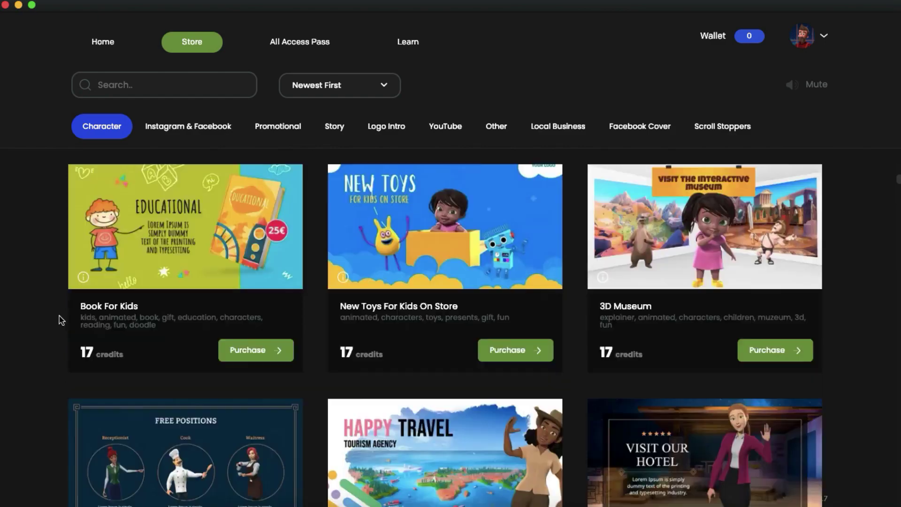
{"action": "scroll", "coordinate": [61, 319], "scroll_direction": "up", "scroll_amount": 4}
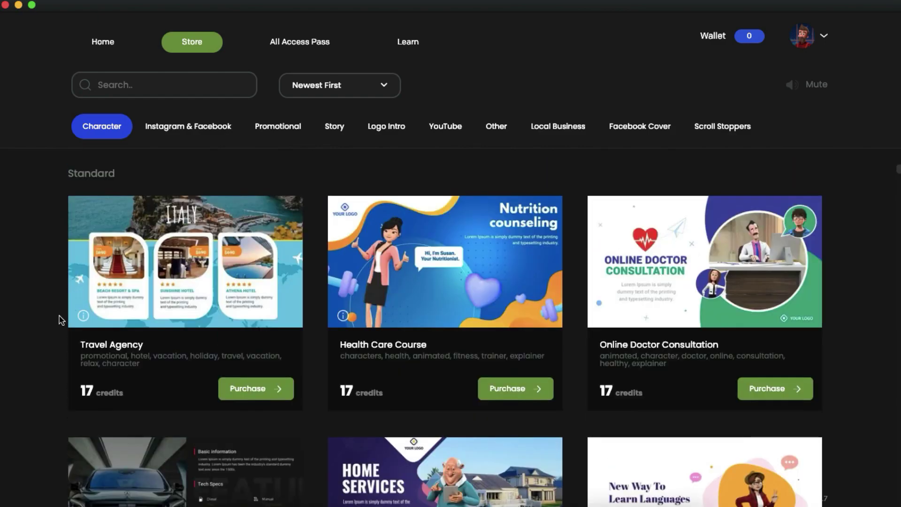
{"action": "mouse_move", "coordinate": [158, 295]}
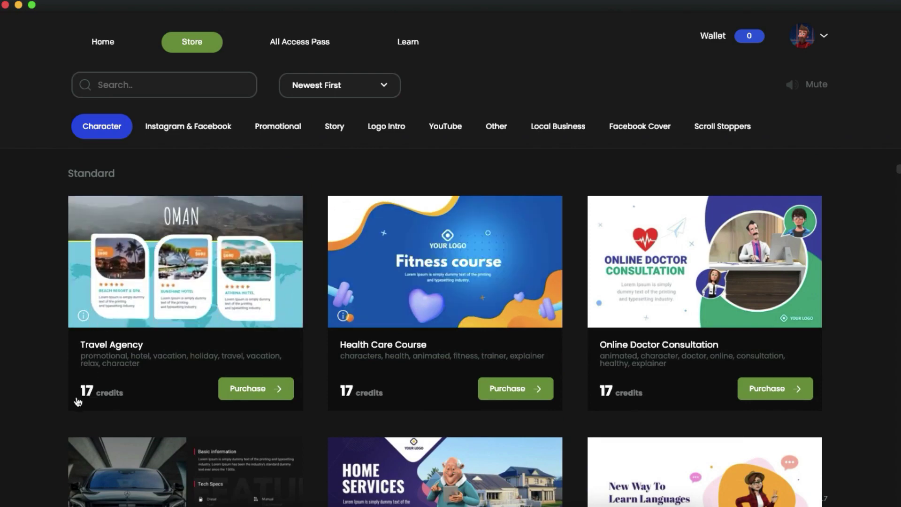
Step: Review the Travel Agency template's credit and All Access Pass options without buying, then return Home
{"action": "left_click", "coordinate": [260, 394]}
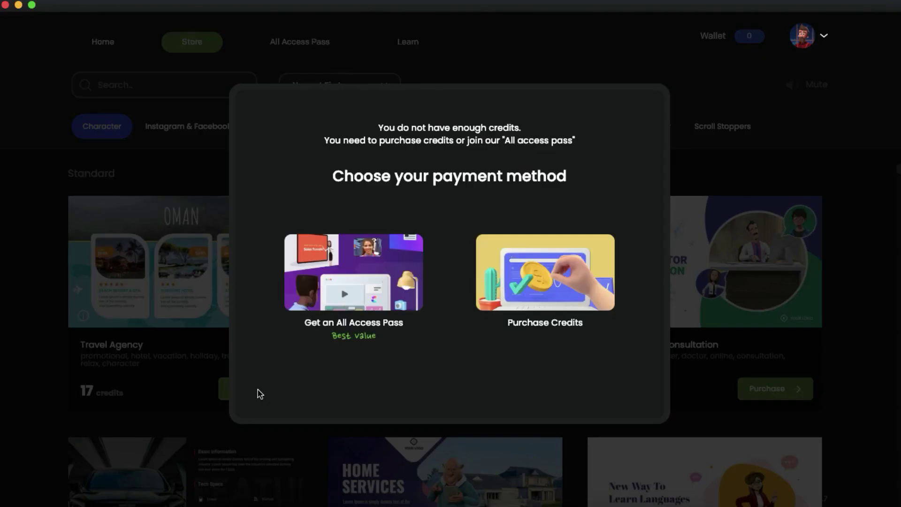
{"action": "left_click", "coordinate": [535, 289]}
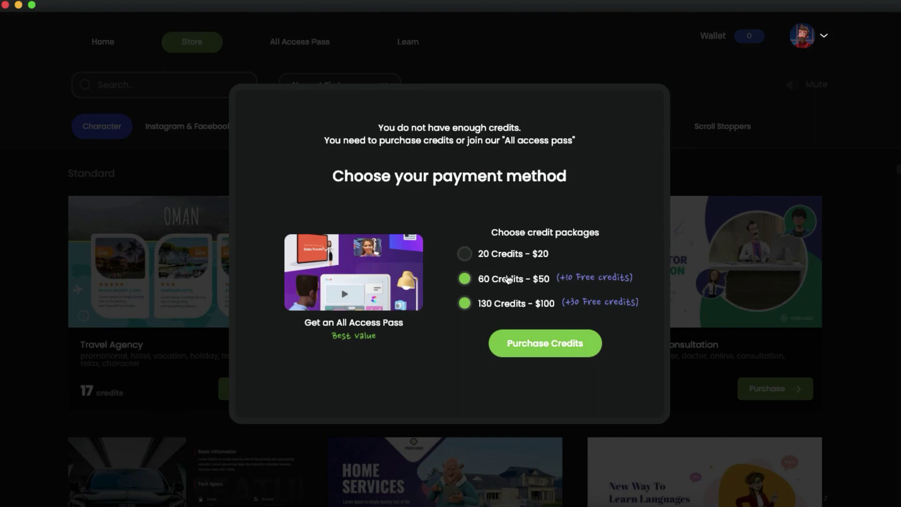
{"action": "left_click", "coordinate": [356, 282]}
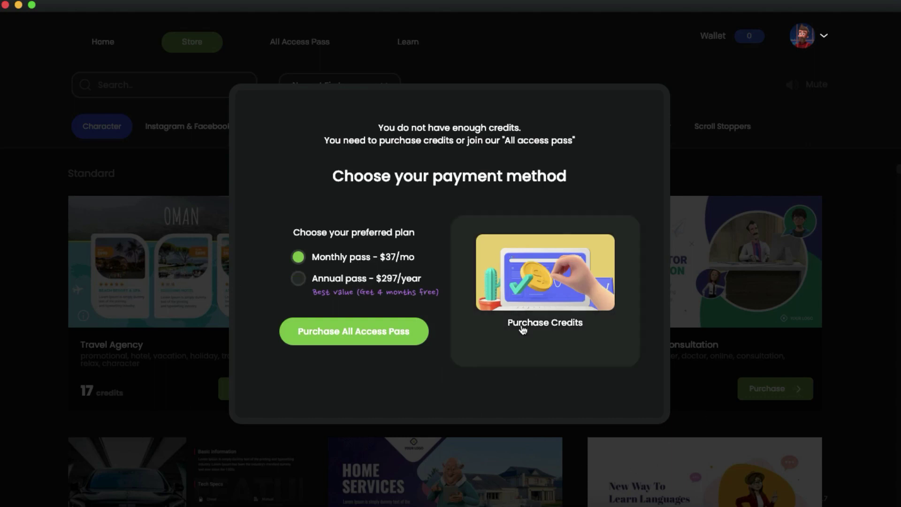
{"action": "left_click", "coordinate": [798, 167]}
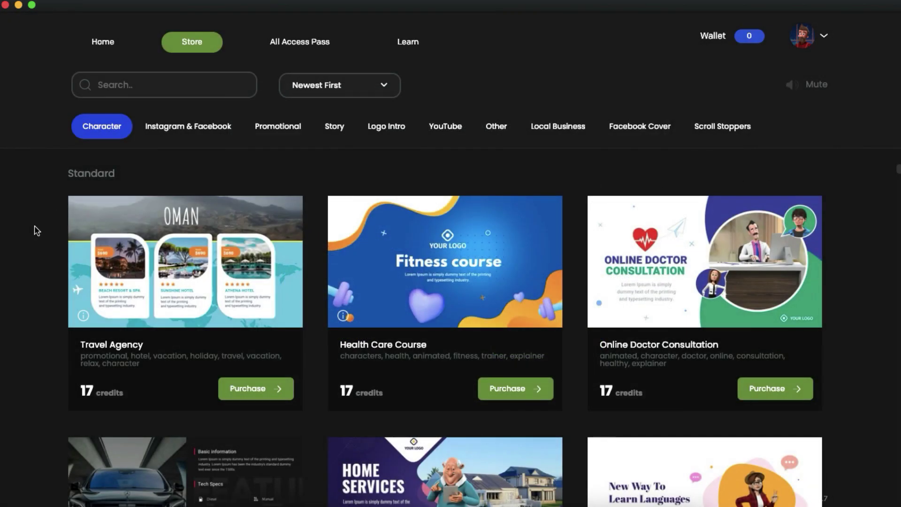
{"action": "scroll", "coordinate": [60, 295], "scroll_direction": "down", "scroll_amount": 5}
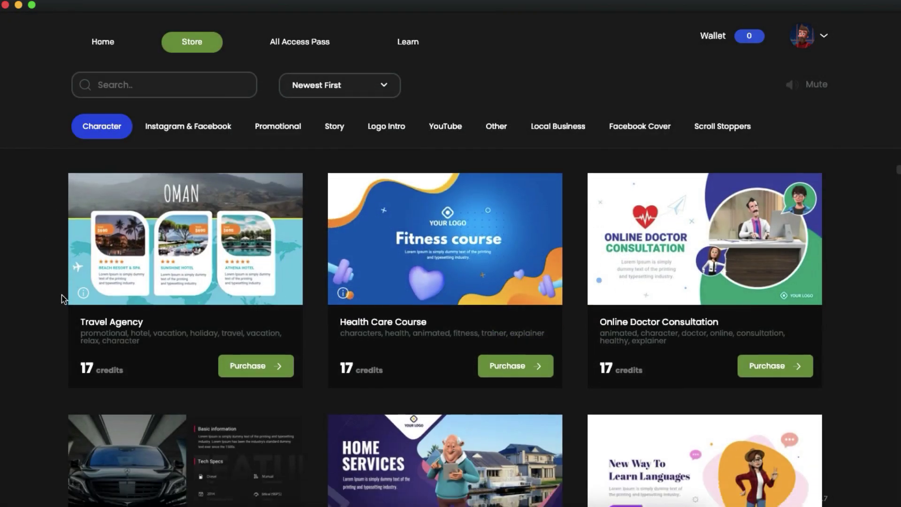
{"action": "scroll", "coordinate": [60, 304], "scroll_direction": "up", "scroll_amount": 5}
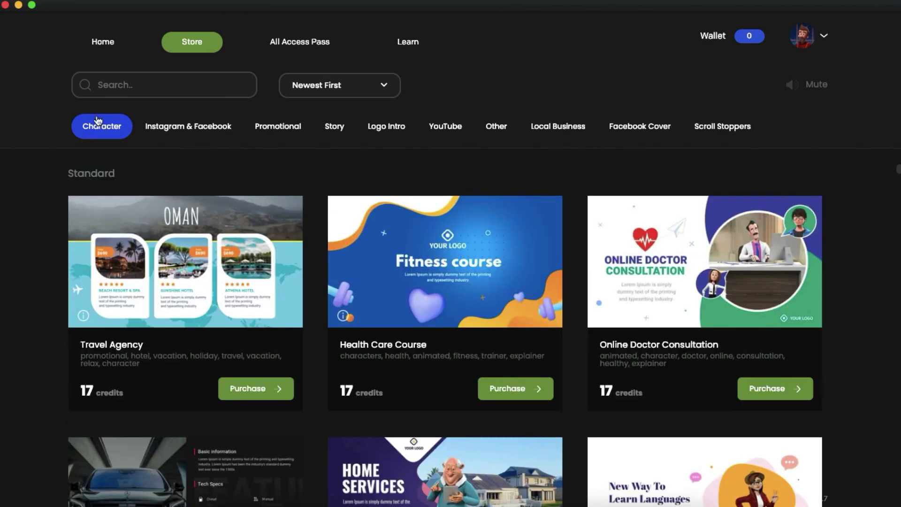
{"action": "left_click", "coordinate": [110, 47]}
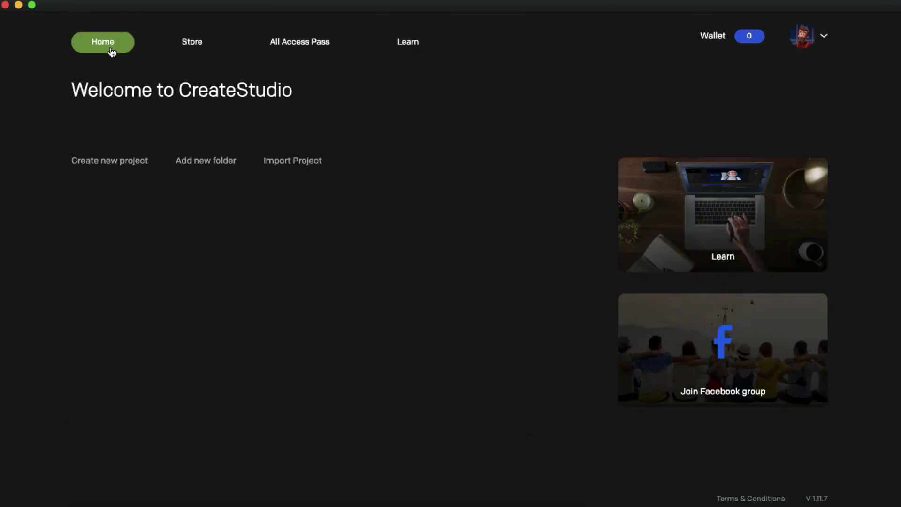
Step: Create the '3d videos' project at 1080p HD with a white #FFFFFF background
{"action": "left_click", "coordinate": [127, 164]}
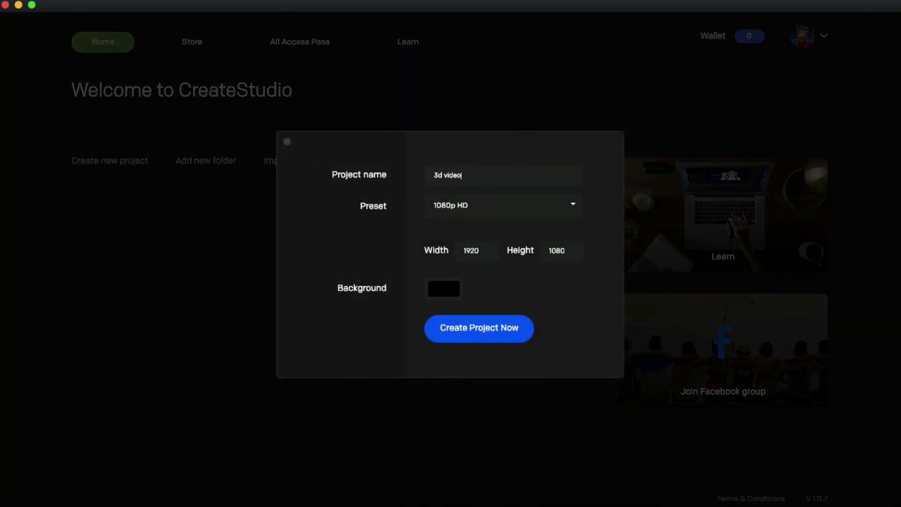
{"action": "left_click", "coordinate": [453, 208]}
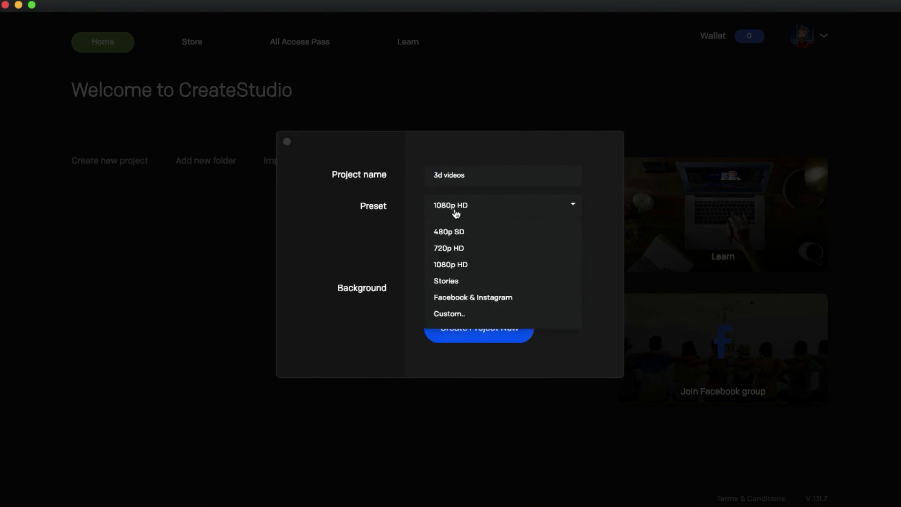
{"action": "left_click", "coordinate": [462, 262]}
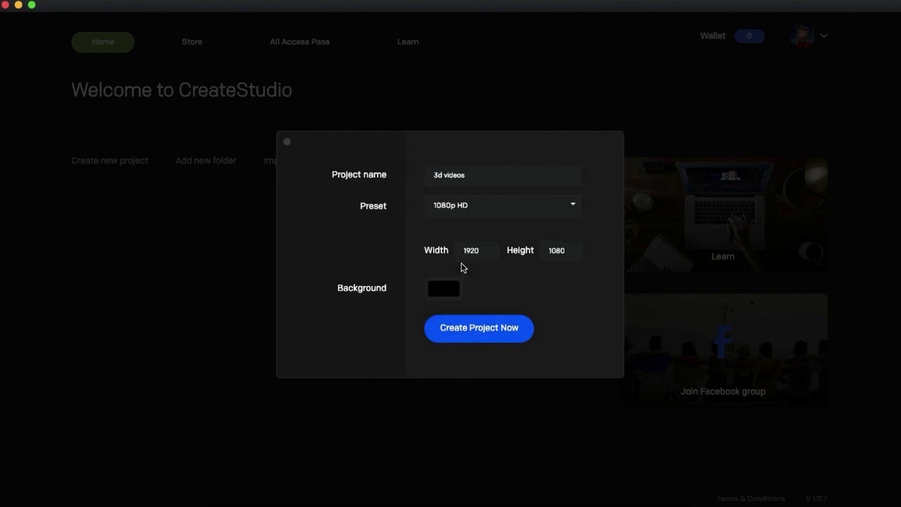
{"action": "left_click", "coordinate": [449, 292]}
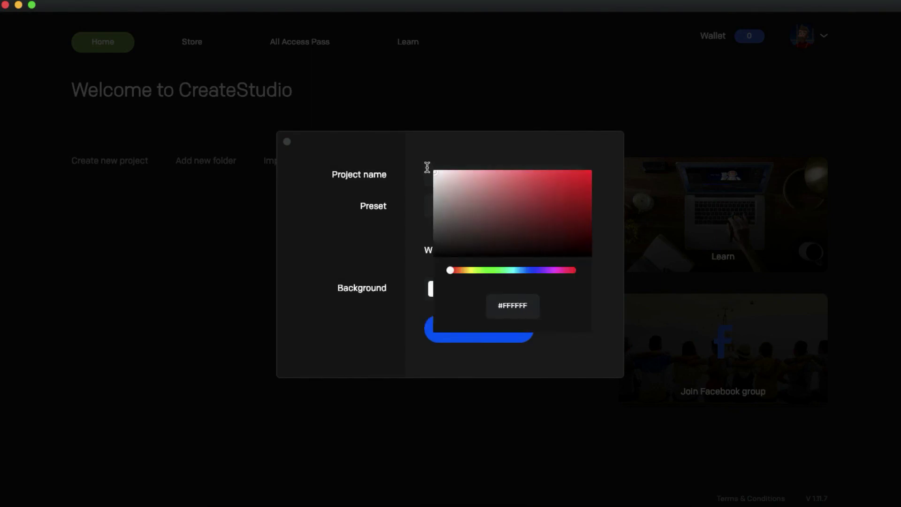
{"action": "left_click", "coordinate": [410, 206]}
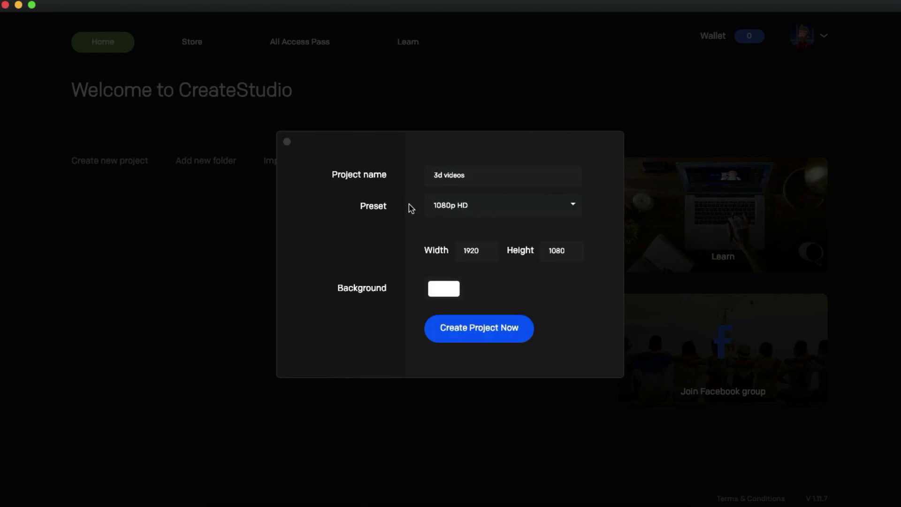
{"action": "left_click", "coordinate": [493, 331]}
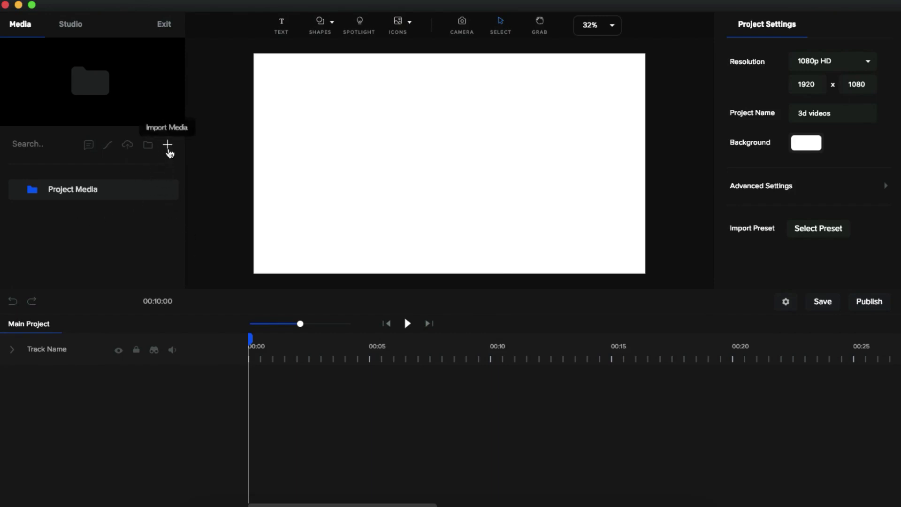
{"action": "left_click", "coordinate": [128, 145]}
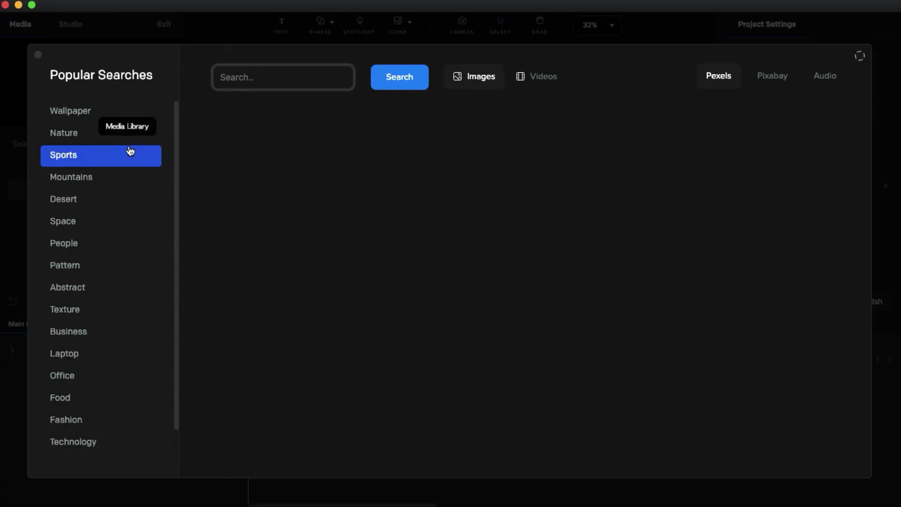
{"action": "left_click", "coordinate": [520, 83]}
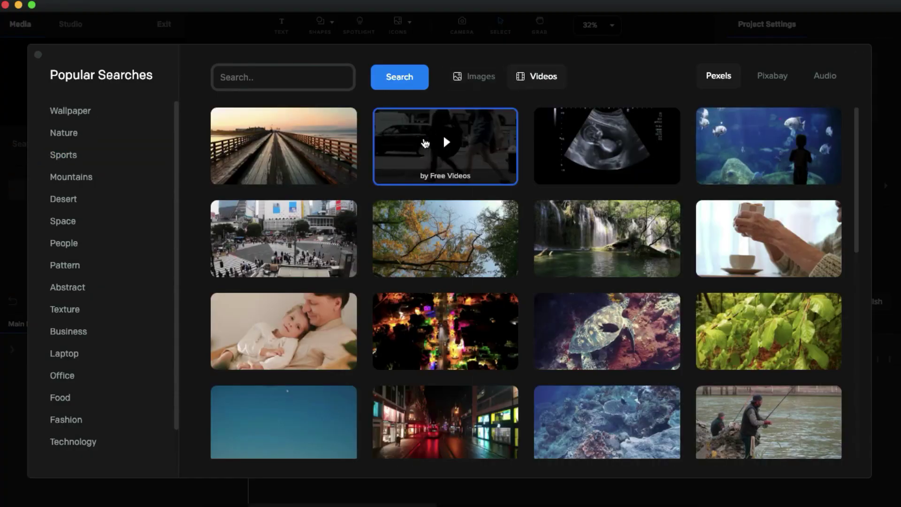
{"action": "left_click", "coordinate": [832, 79]}
{"action": "scroll", "coordinate": [142, 244], "scroll_direction": "down", "scroll_amount": 2}
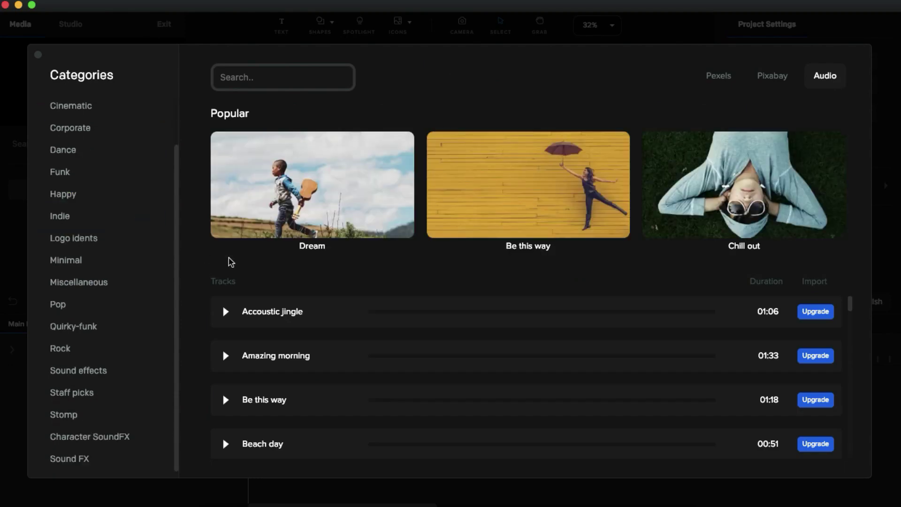
{"action": "left_click", "coordinate": [141, 223]}
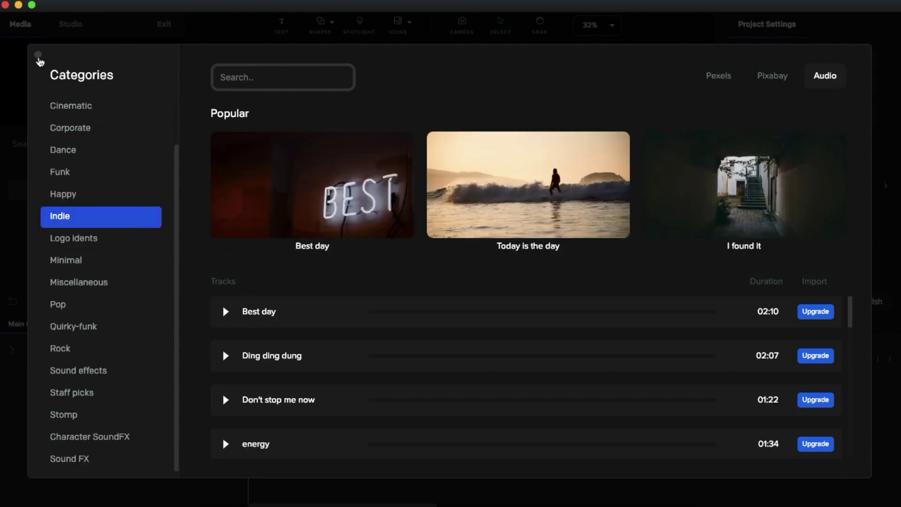
{"action": "left_click", "coordinate": [39, 57]}
{"action": "left_click", "coordinate": [88, 145]}
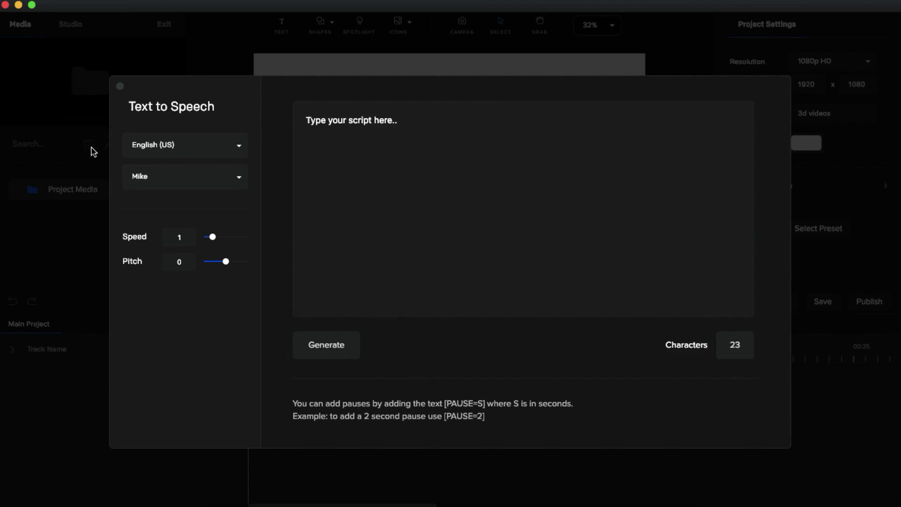
{"action": "left_click", "coordinate": [211, 157]}
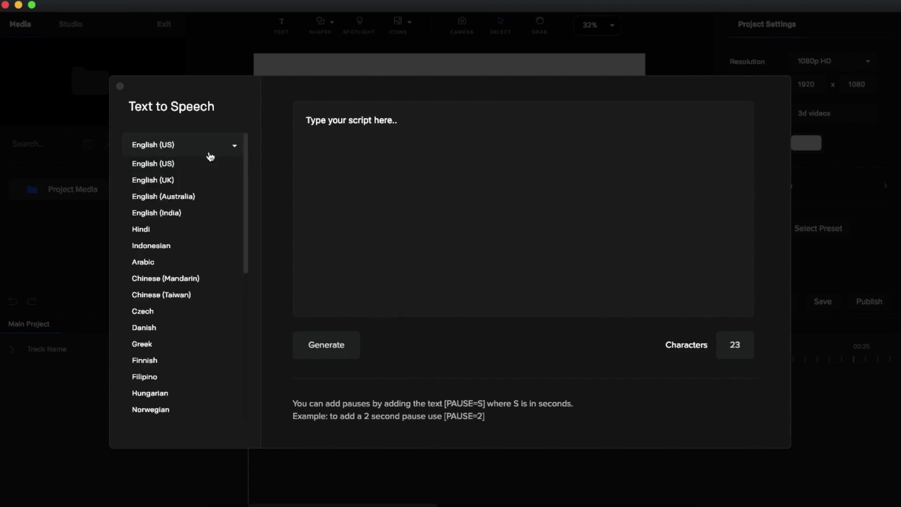
{"action": "left_click", "coordinate": [207, 156]}
{"action": "left_click", "coordinate": [185, 185]}
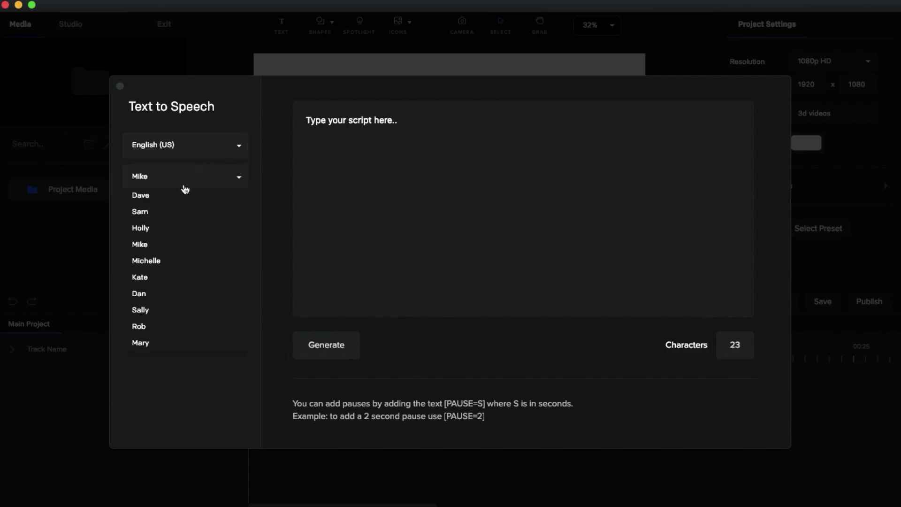
{"action": "left_click", "coordinate": [168, 247]}
{"action": "left_click", "coordinate": [198, 156]}
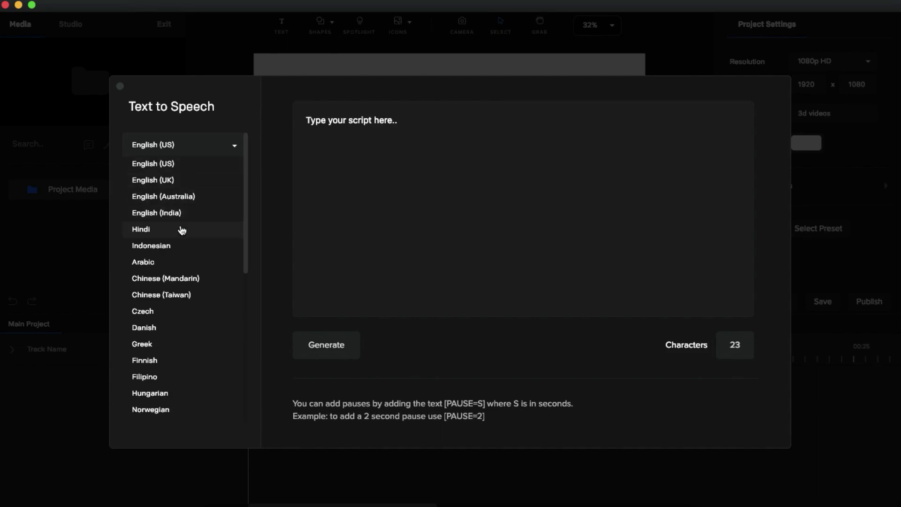
{"action": "left_click", "coordinate": [182, 230]}
{"action": "left_click", "coordinate": [182, 149]}
{"action": "left_click", "coordinate": [177, 181]}
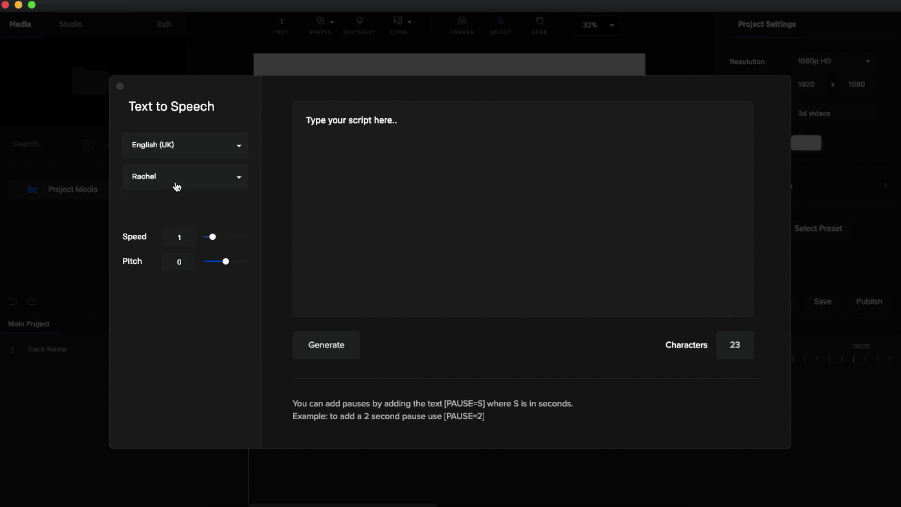
{"action": "left_click", "coordinate": [121, 87]}
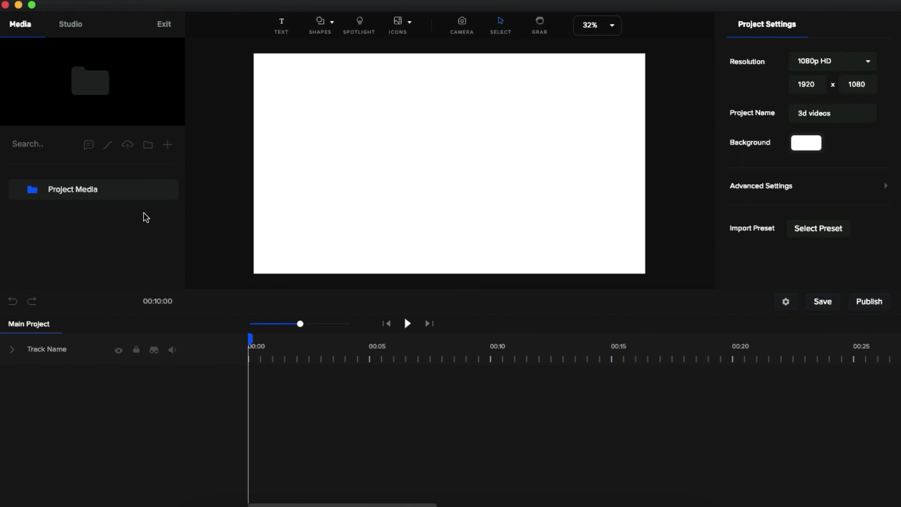
Step: Open Studio > Scenes > 3D and scroll through the 5-credit 3D scene thumbnails
{"action": "left_click", "coordinate": [86, 31]}
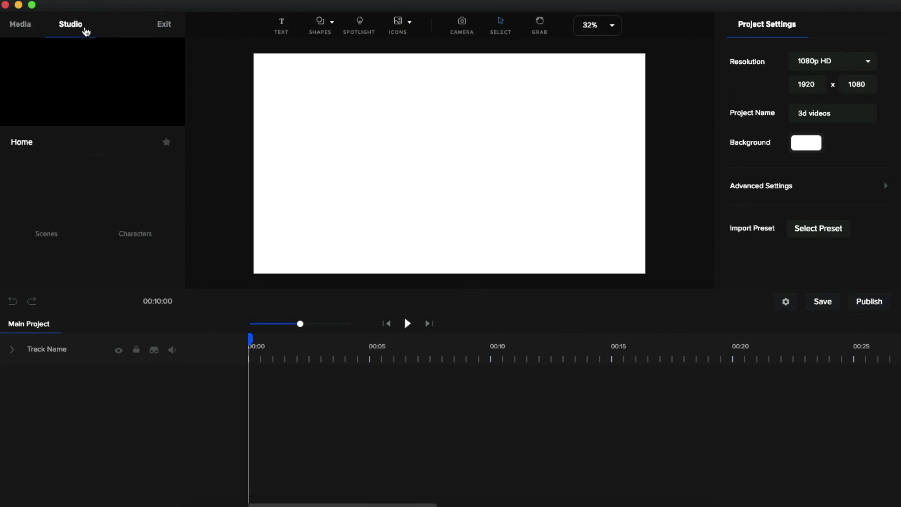
{"action": "scroll", "coordinate": [89, 171], "scroll_direction": "down", "scroll_amount": 4}
{"action": "scroll", "coordinate": [91, 174], "scroll_direction": "up", "scroll_amount": 3}
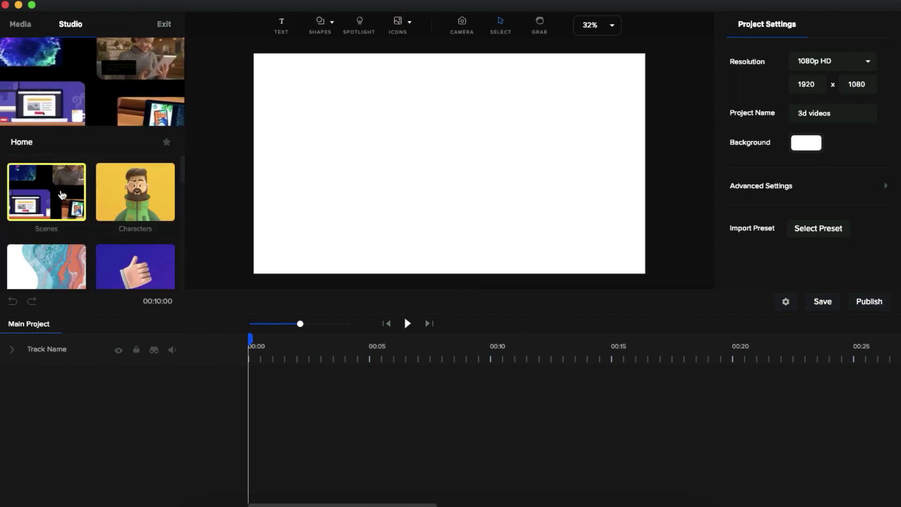
{"action": "left_click", "coordinate": [58, 196]}
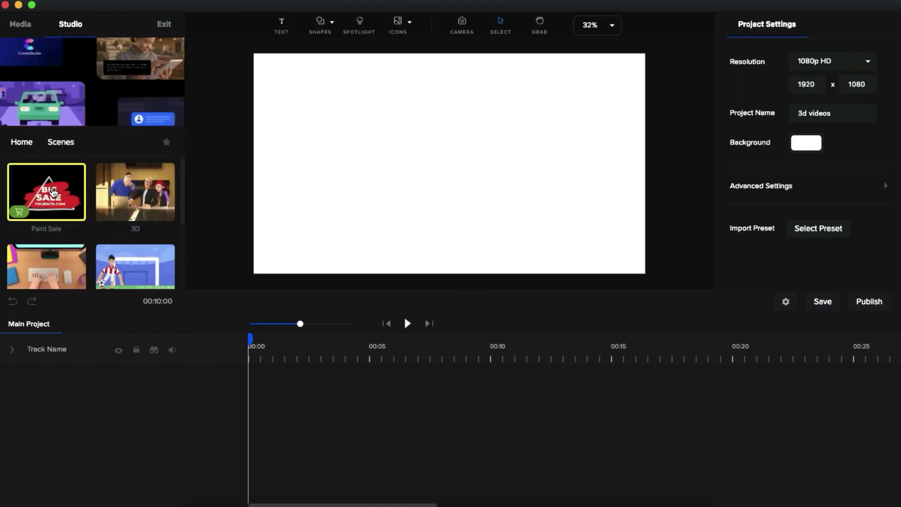
{"action": "left_click", "coordinate": [110, 215]}
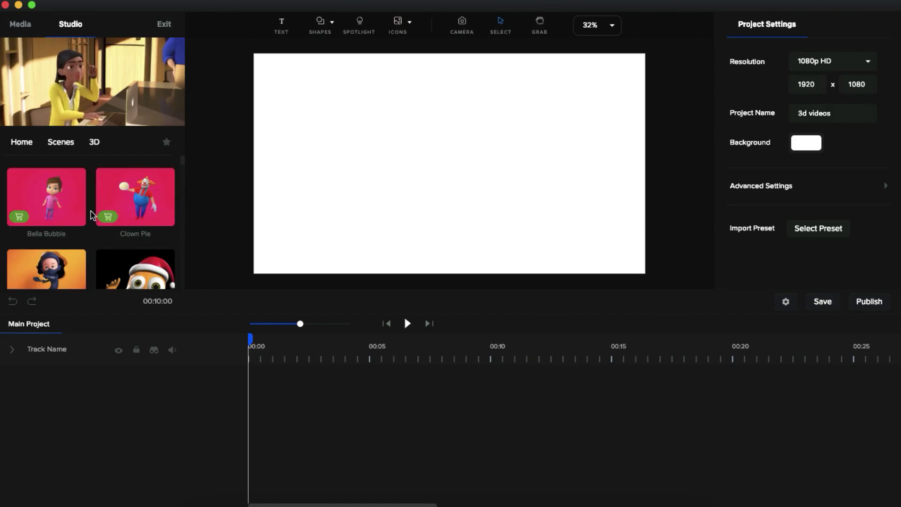
{"action": "scroll", "coordinate": [95, 230], "scroll_direction": "down", "scroll_amount": 3}
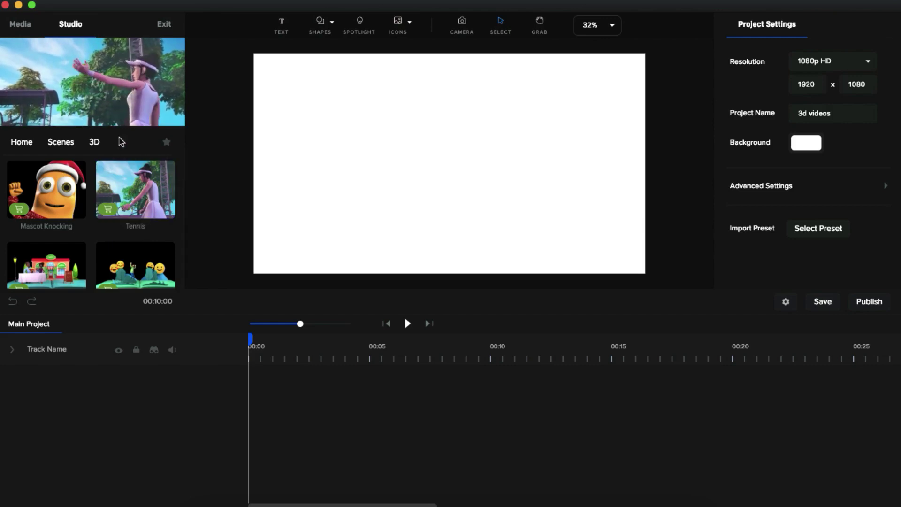
{"action": "scroll", "coordinate": [112, 185], "scroll_direction": "down", "scroll_amount": 2}
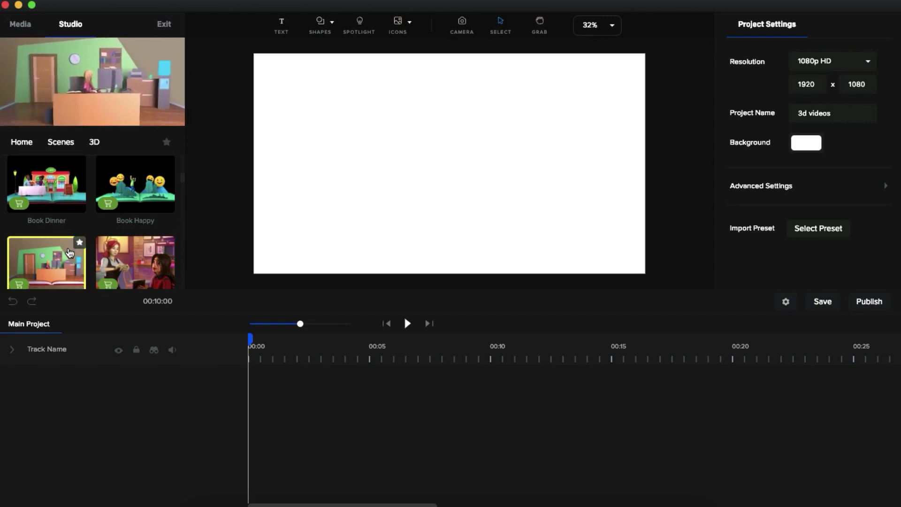
{"action": "scroll", "coordinate": [70, 252], "scroll_direction": "down", "scroll_amount": 4}
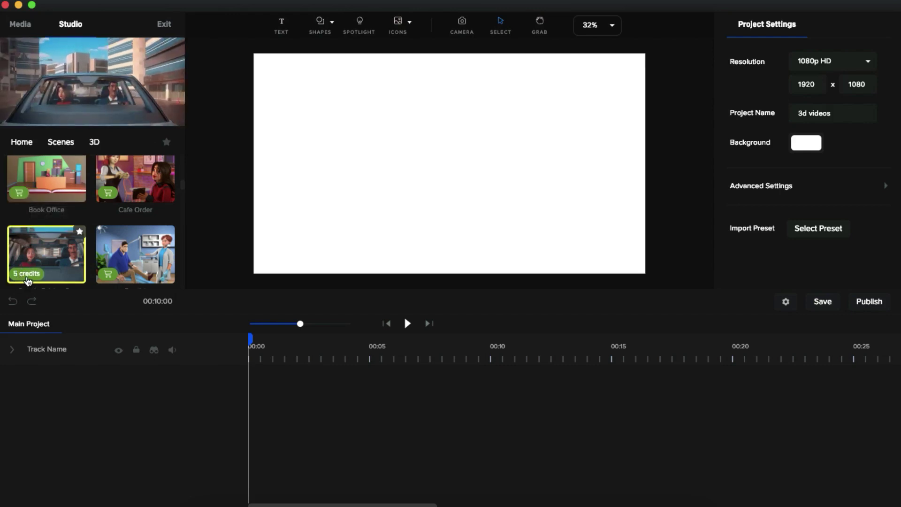
{"action": "scroll", "coordinate": [29, 277], "scroll_direction": "down", "scroll_amount": 2}
Step: Return to the library Home and scroll through categories like Backgrounds, Titles, Stickers and Emoji
{"action": "left_click", "coordinate": [22, 141]}
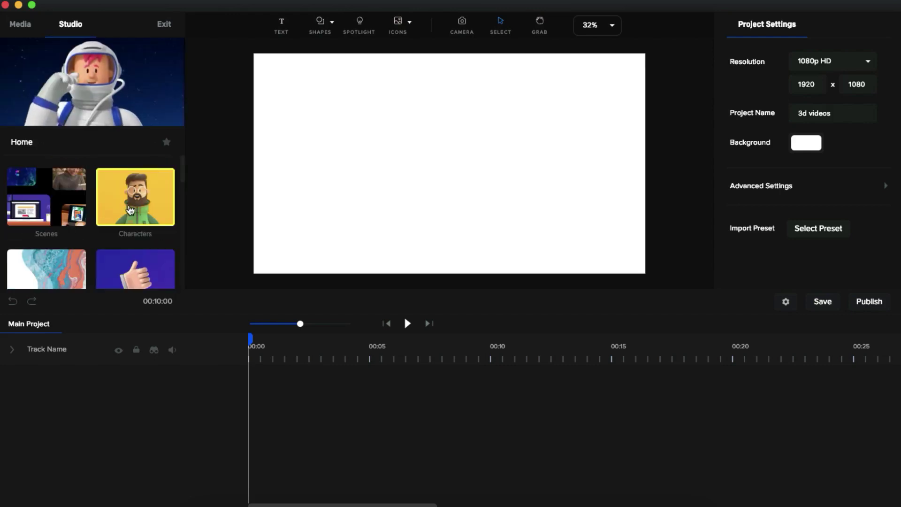
{"action": "scroll", "coordinate": [112, 225], "scroll_direction": "down", "scroll_amount": 2}
{"action": "scroll", "coordinate": [107, 236], "scroll_direction": "down", "scroll_amount": 1}
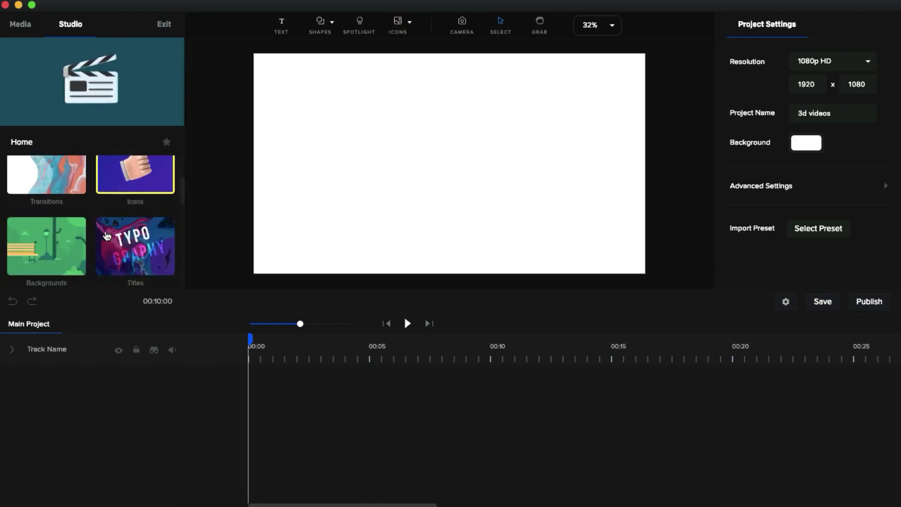
{"action": "scroll", "coordinate": [89, 236], "scroll_direction": "down", "scroll_amount": 1}
{"action": "scroll", "coordinate": [93, 234], "scroll_direction": "down", "scroll_amount": 2}
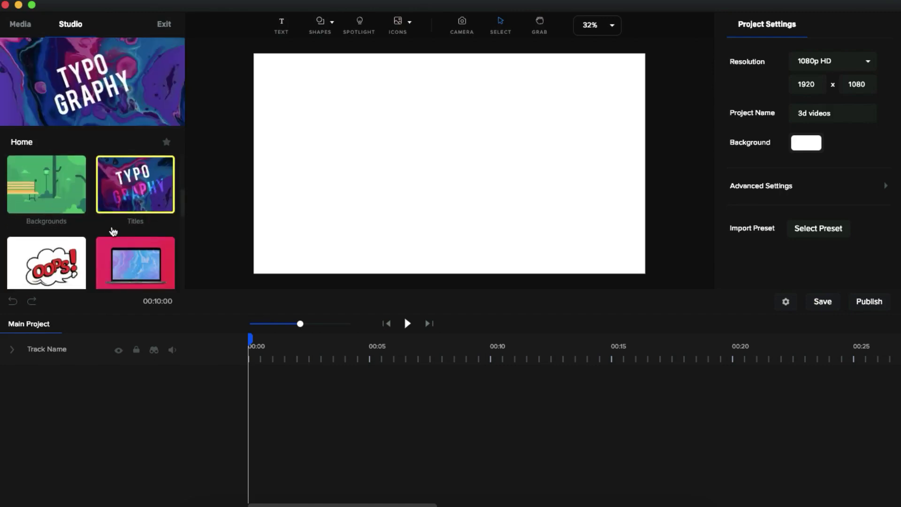
{"action": "scroll", "coordinate": [136, 235], "scroll_direction": "down", "scroll_amount": 2}
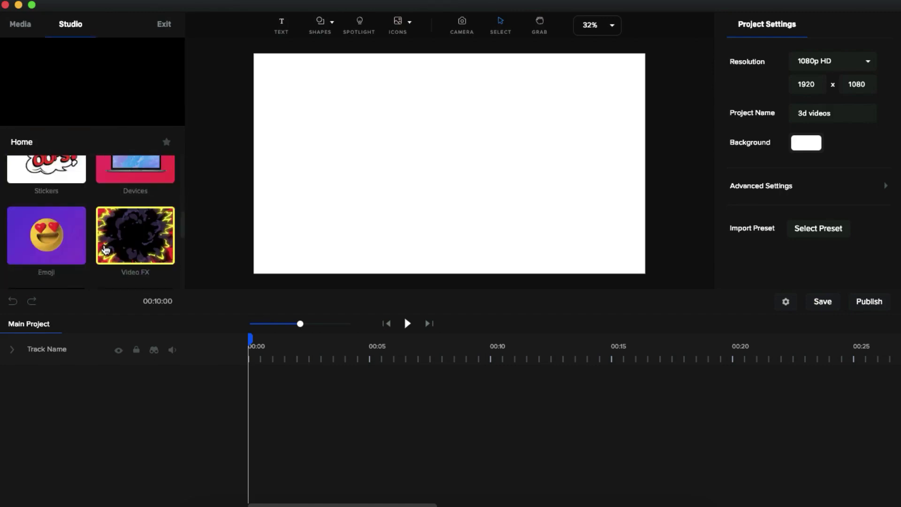
{"action": "scroll", "coordinate": [101, 251], "scroll_direction": "down", "scroll_amount": 3}
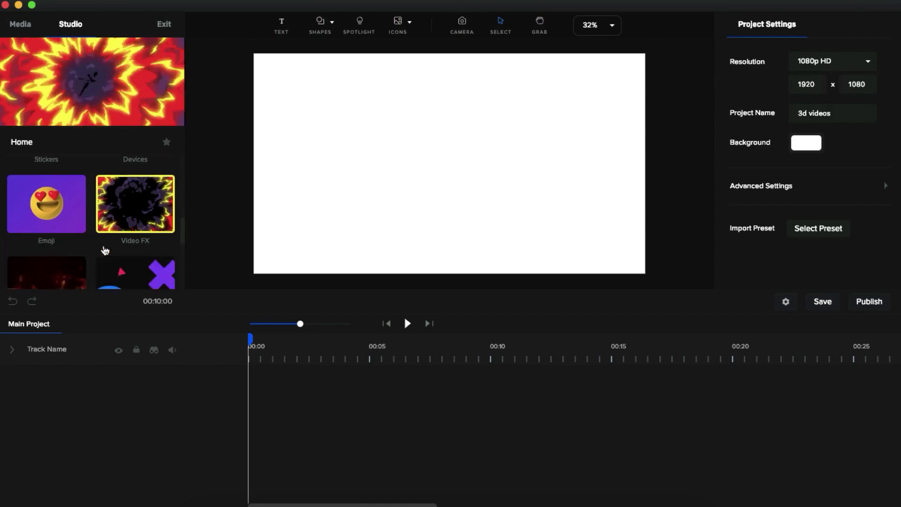
{"action": "scroll", "coordinate": [96, 250], "scroll_direction": "up", "scroll_amount": 2}
{"action": "scroll", "coordinate": [96, 250], "scroll_direction": "up", "scroll_amount": 4}
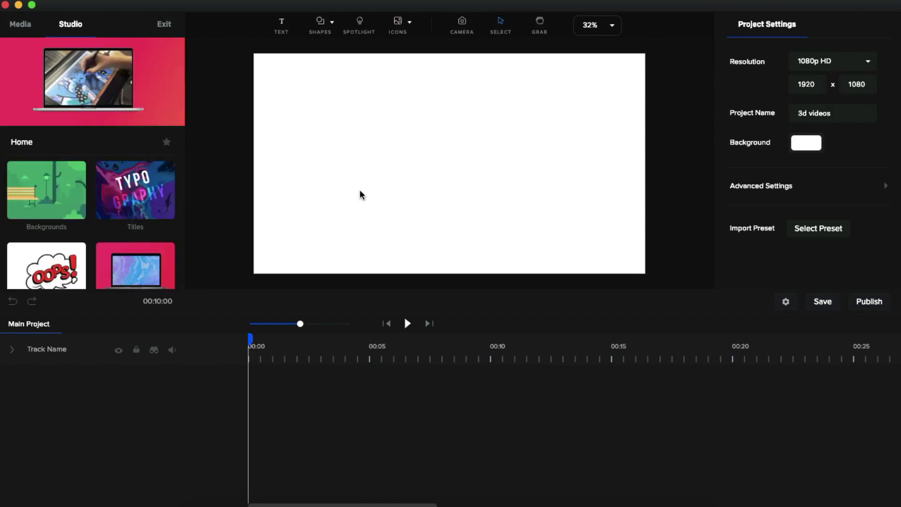
Step: Open Backgrounds > 3d and scroll to the Space and Waiting Area tiles
{"action": "left_click", "coordinate": [60, 205]}
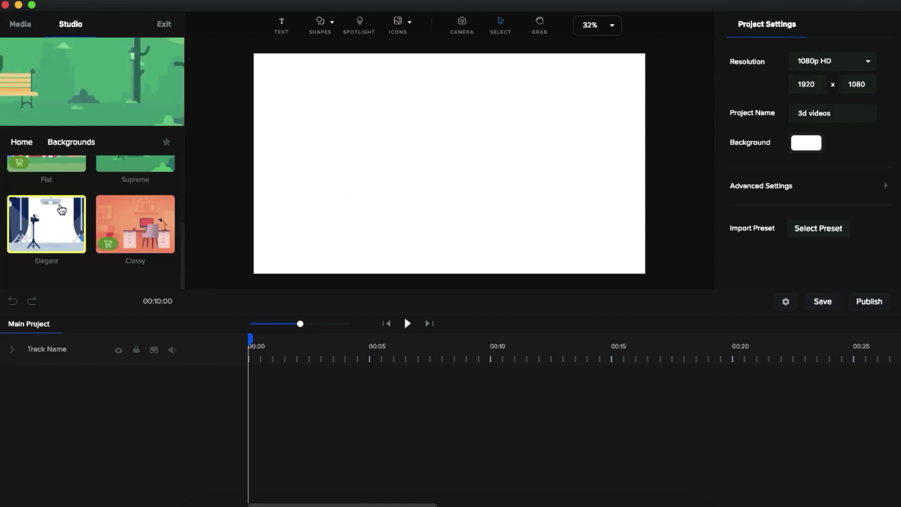
{"action": "scroll", "coordinate": [89, 208], "scroll_direction": "up", "scroll_amount": 5}
{"action": "left_click", "coordinate": [125, 202]}
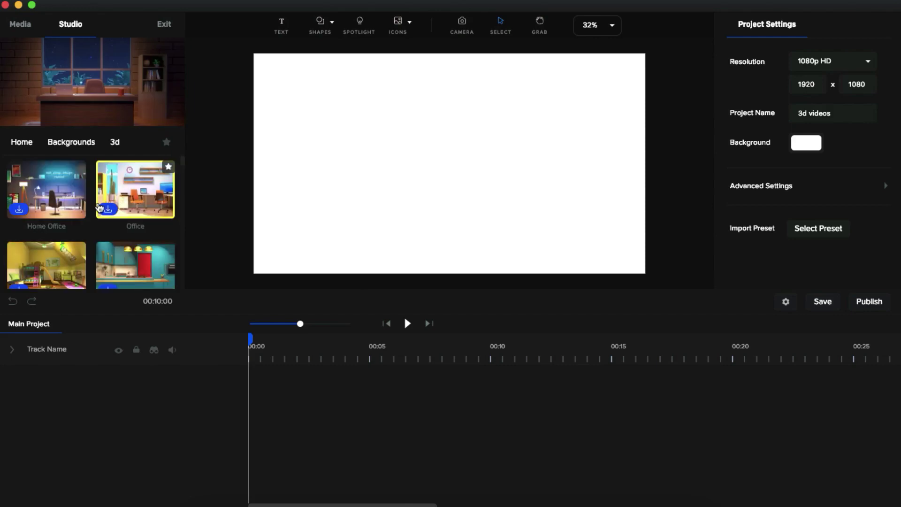
{"action": "scroll", "coordinate": [91, 211], "scroll_direction": "down", "scroll_amount": 5}
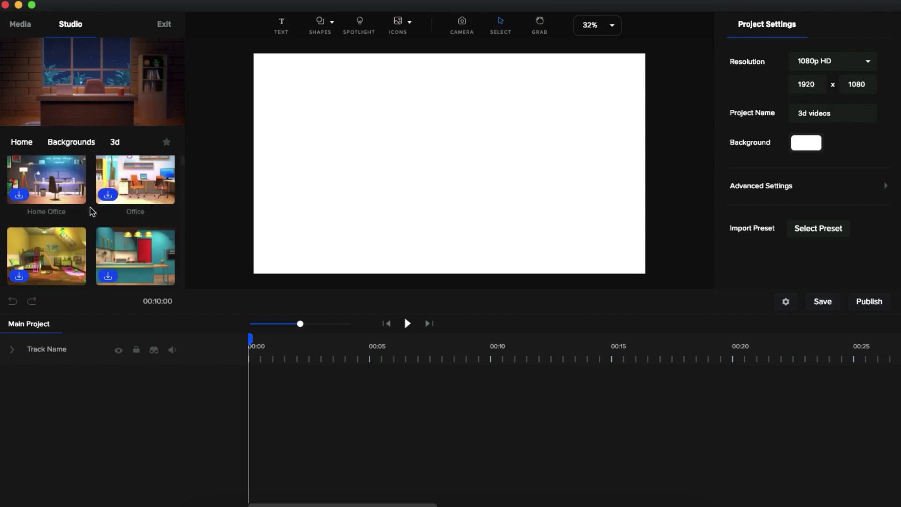
{"action": "scroll", "coordinate": [92, 211], "scroll_direction": "up", "scroll_amount": 1}
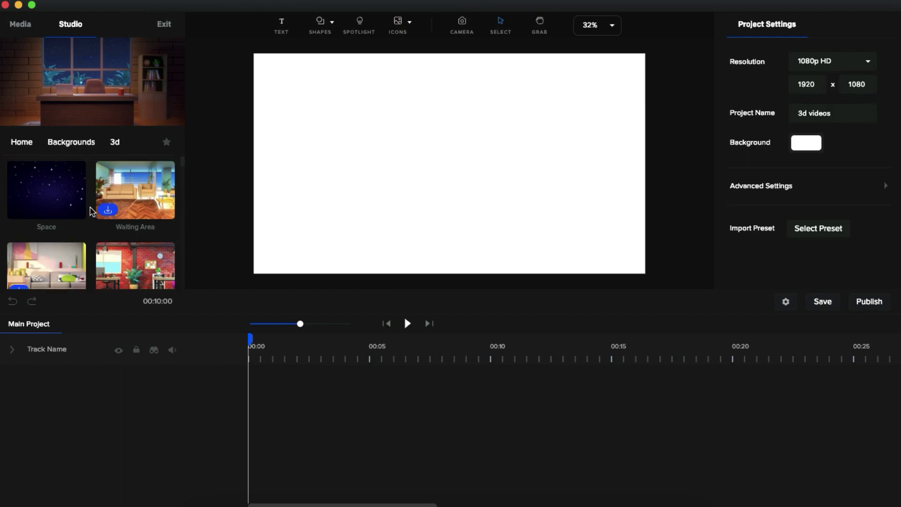
Step: Drag the Space background onto the canvas, preview its playback, then return the library to Home
{"action": "mouse_move", "coordinate": [68, 202]}
{"action": "left_click_drag", "start_coordinate": [51, 204], "coordinate": [409, 182]}
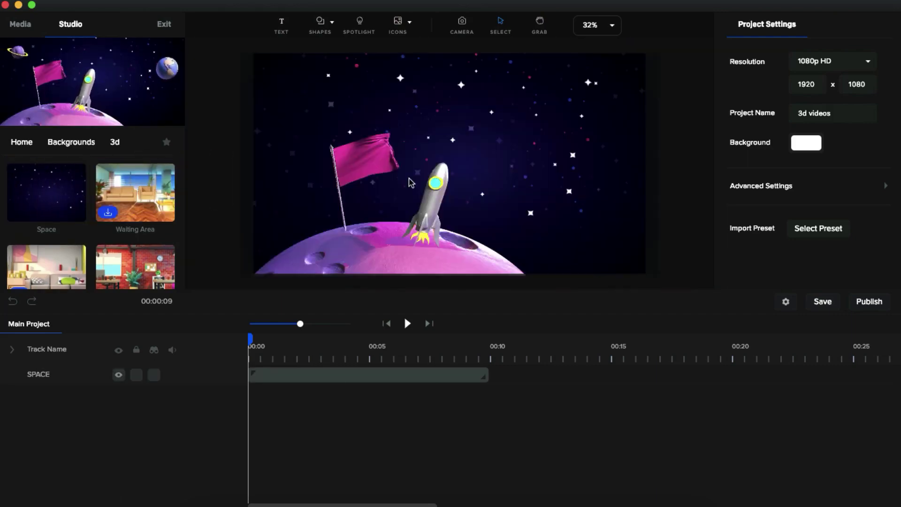
{"action": "left_click", "coordinate": [408, 323]}
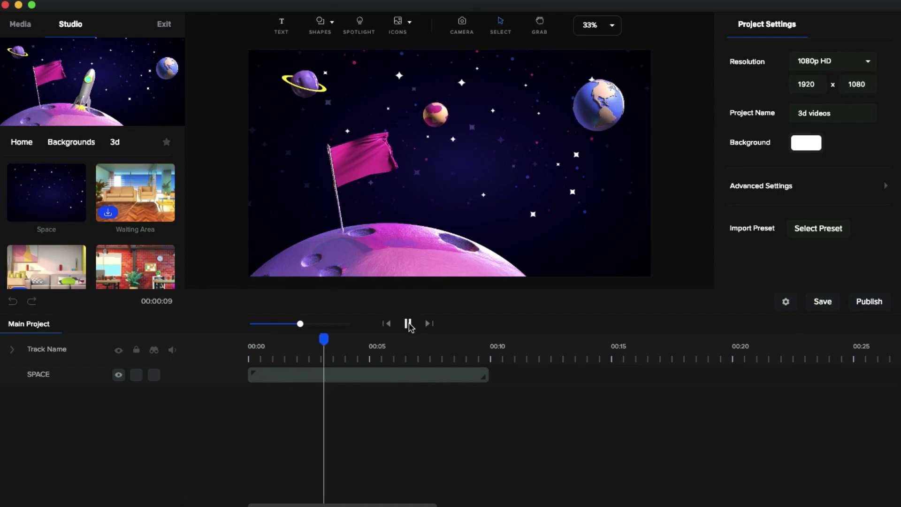
{"action": "left_click", "coordinate": [408, 324]}
{"action": "left_click", "coordinate": [29, 144]}
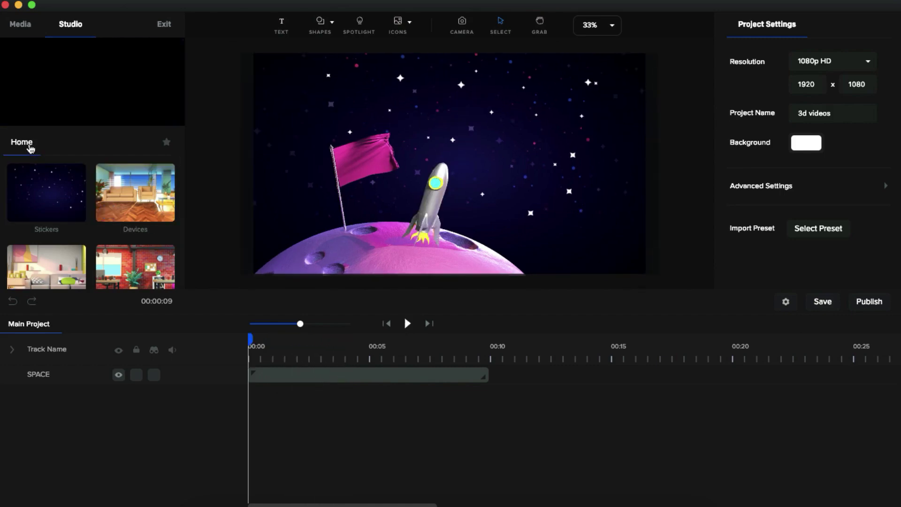
Step: Open the Characters category in the media library and browse its collections
{"action": "scroll", "coordinate": [64, 188], "scroll_direction": "down", "scroll_amount": 3}
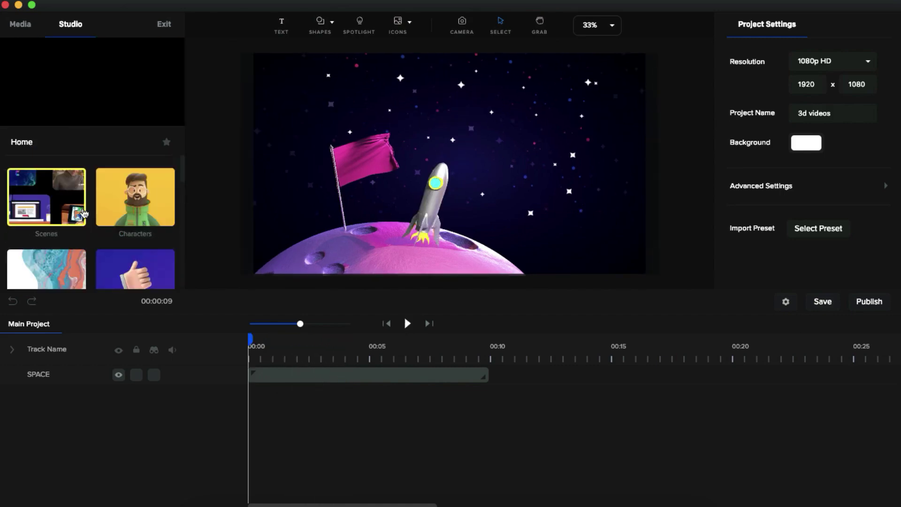
{"action": "left_click", "coordinate": [137, 212]}
{"action": "scroll", "coordinate": [94, 221], "scroll_direction": "down", "scroll_amount": 3}
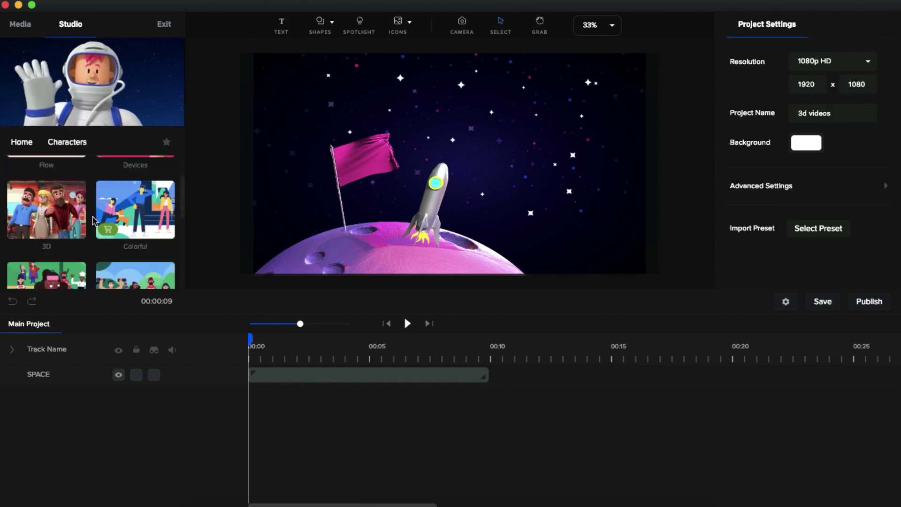
{"action": "scroll", "coordinate": [94, 220], "scroll_direction": "up", "scroll_amount": 3}
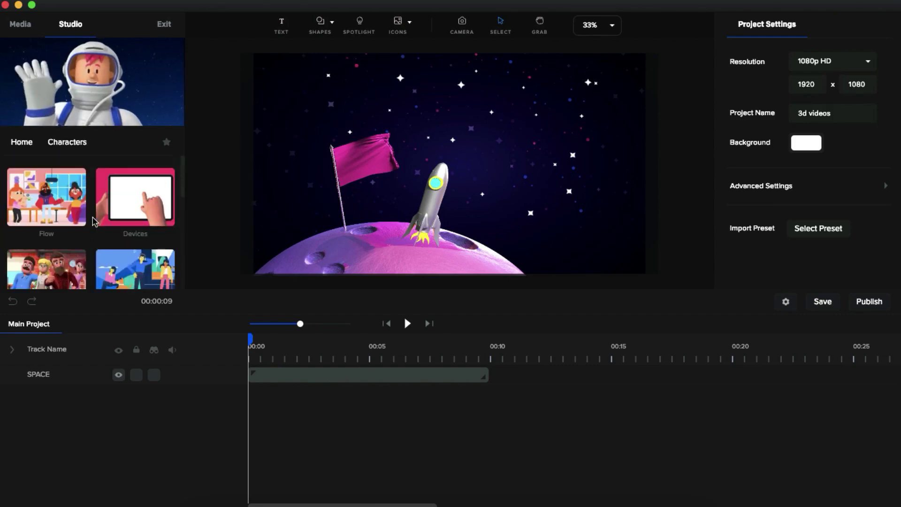
{"action": "mouse_move", "coordinate": [72, 215]}
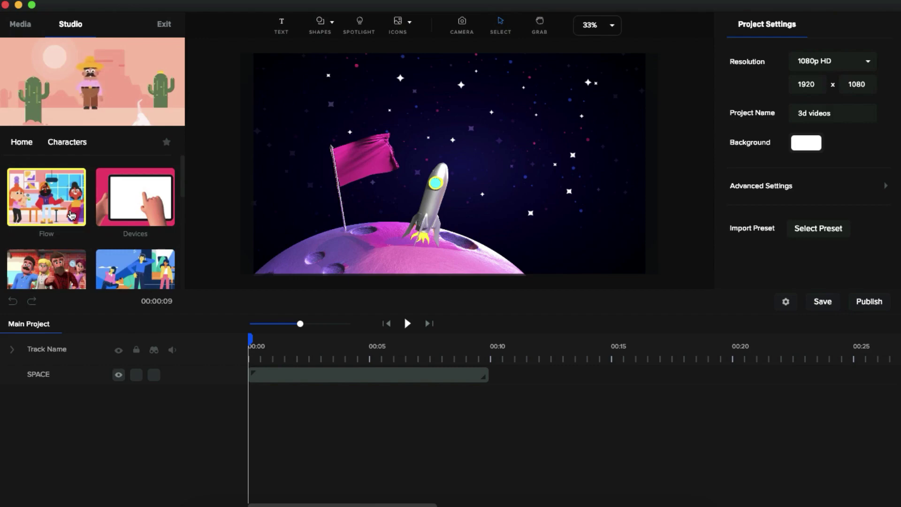
{"action": "scroll", "coordinate": [71, 215], "scroll_direction": "down", "scroll_amount": 5}
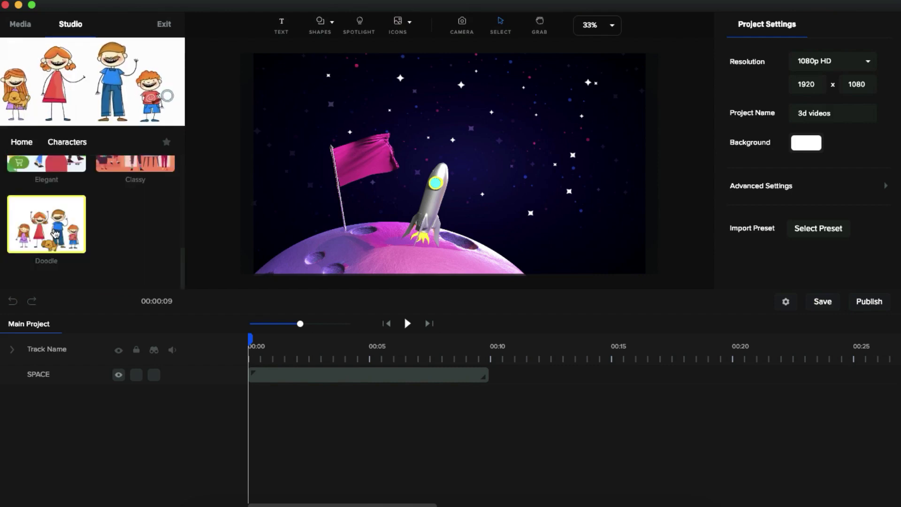
{"action": "scroll", "coordinate": [57, 232], "scroll_direction": "up", "scroll_amount": 3}
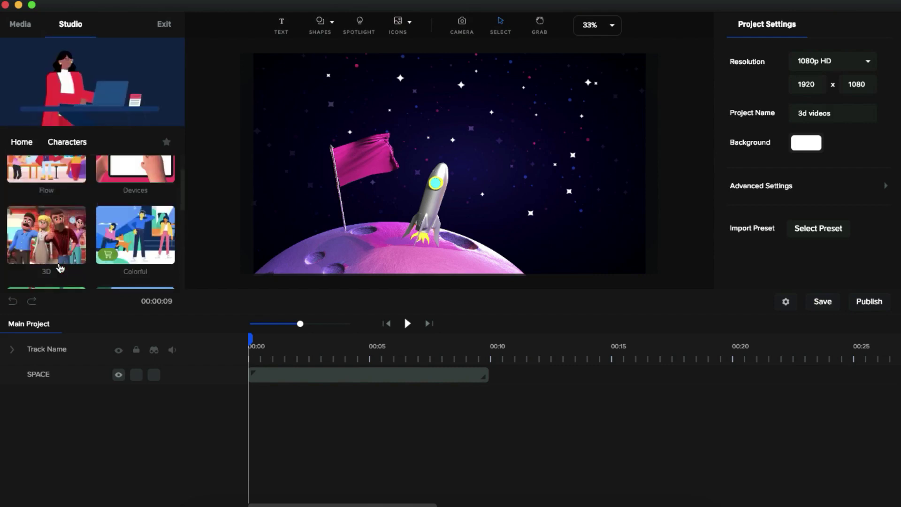
Step: Open the 3D characters collection and scroll down to the Astronaut tile
{"action": "left_click", "coordinate": [56, 232]}
{"action": "scroll", "coordinate": [78, 235], "scroll_direction": "up", "scroll_amount": 1}
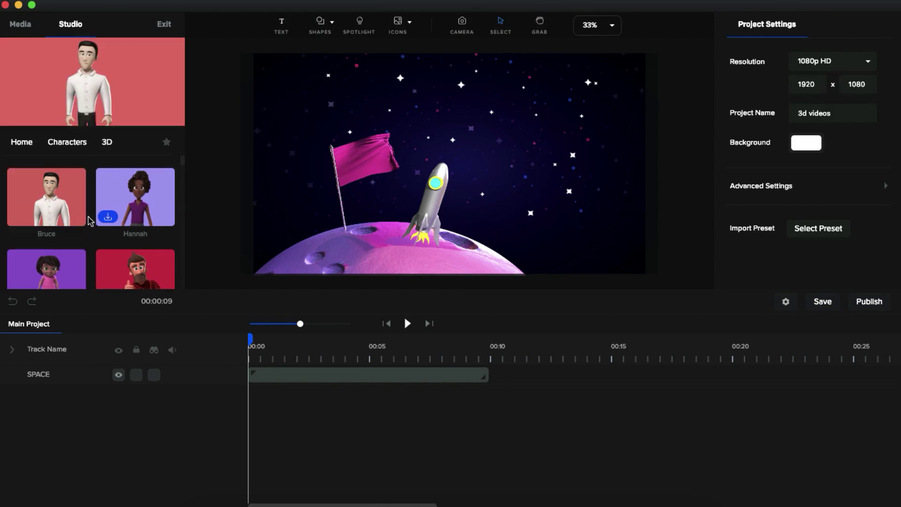
{"action": "scroll", "coordinate": [92, 217], "scroll_direction": "down", "scroll_amount": 5}
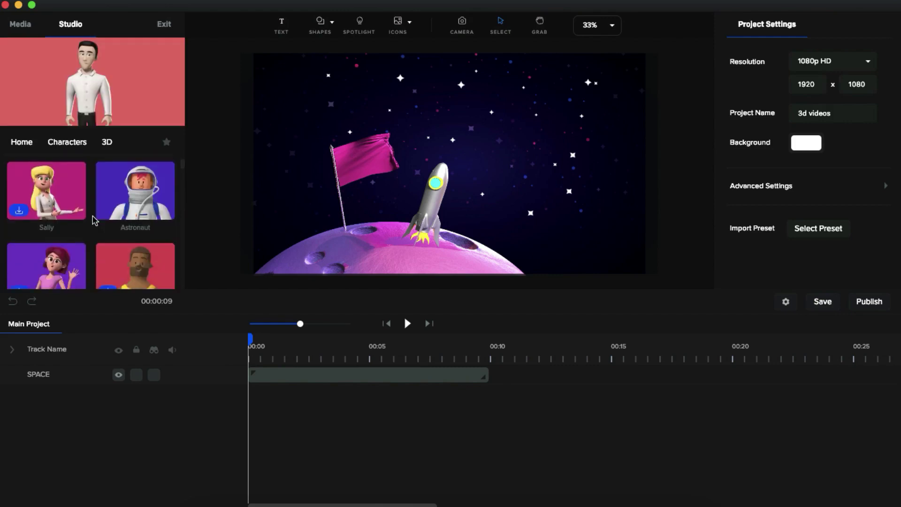
{"action": "scroll", "coordinate": [95, 221], "scroll_direction": "down", "scroll_amount": 5}
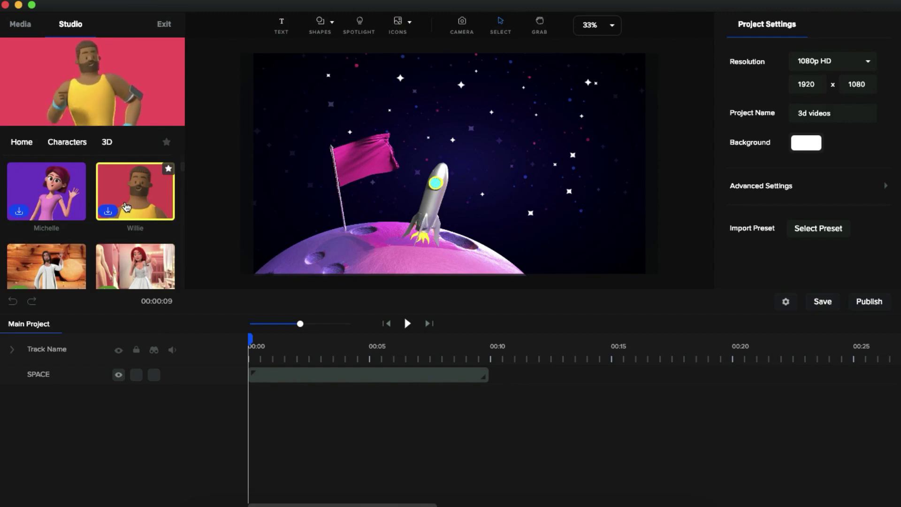
{"action": "scroll", "coordinate": [63, 198], "scroll_direction": "down", "scroll_amount": 5}
{"action": "scroll", "coordinate": [63, 197], "scroll_direction": "up", "scroll_amount": 1}
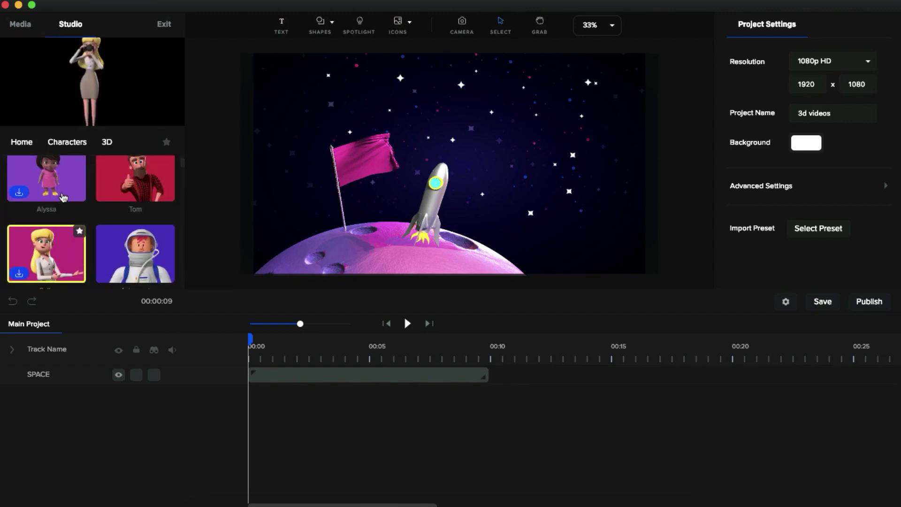
Step: Place the 3D Astronaut in front of the flag beside the rocket, preview, and rewind to 00:00
{"action": "left_click_drag", "start_coordinate": [116, 240], "coordinate": [363, 197]}
{"action": "left_click_drag", "start_coordinate": [469, 169], "coordinate": [376, 164]}
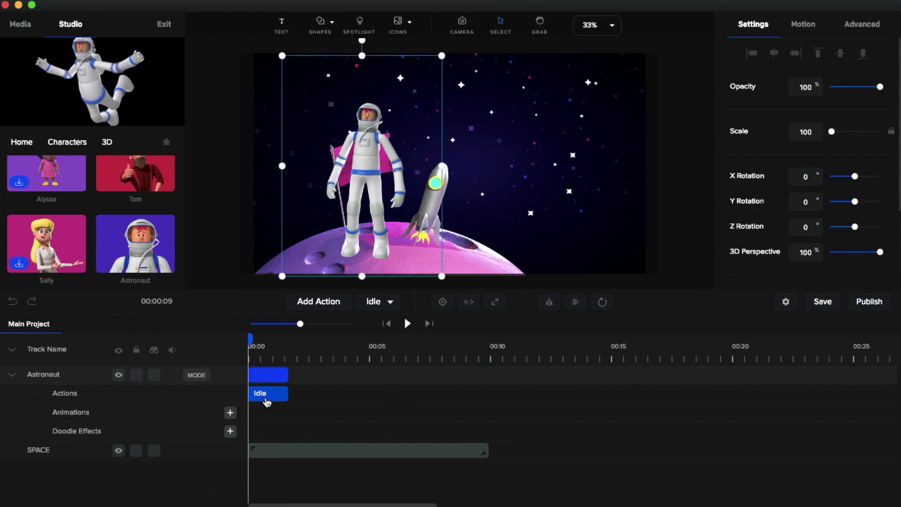
{"action": "left_click", "coordinate": [406, 325]}
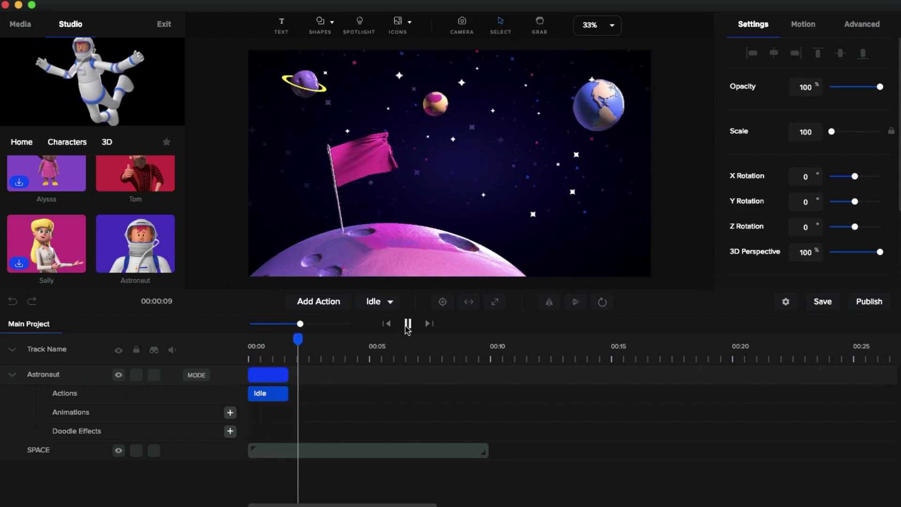
{"action": "left_click", "coordinate": [407, 325]}
{"action": "left_click_drag", "start_coordinate": [297, 337], "coordinate": [244, 341]}
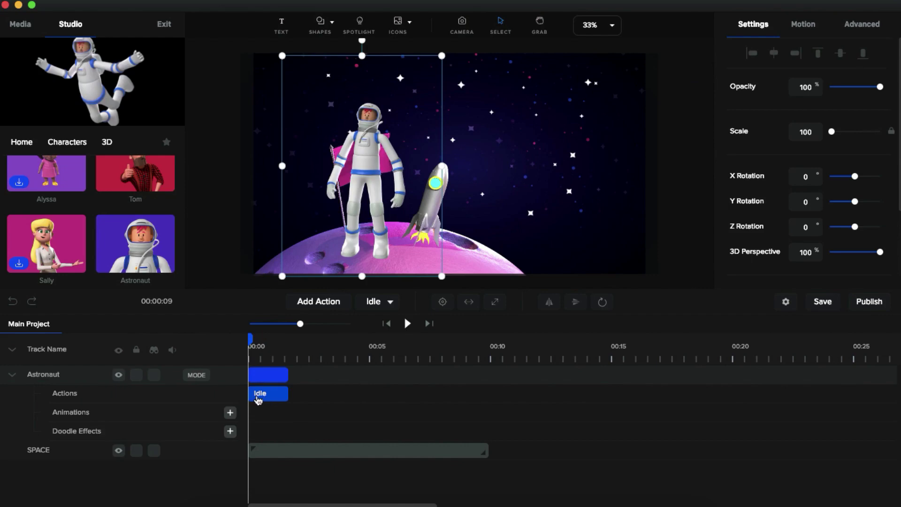
{"action": "left_click", "coordinate": [266, 377]}
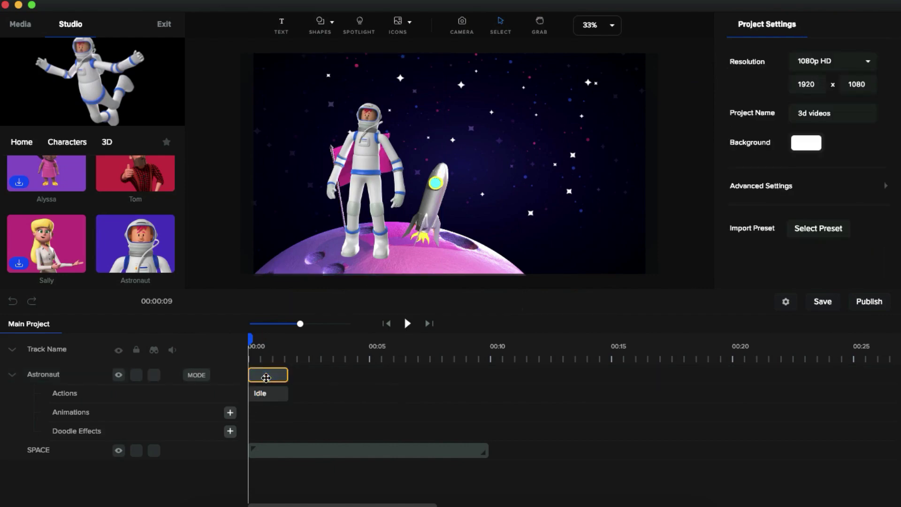
{"action": "left_click", "coordinate": [266, 378]}
{"action": "left_click", "coordinate": [266, 395]}
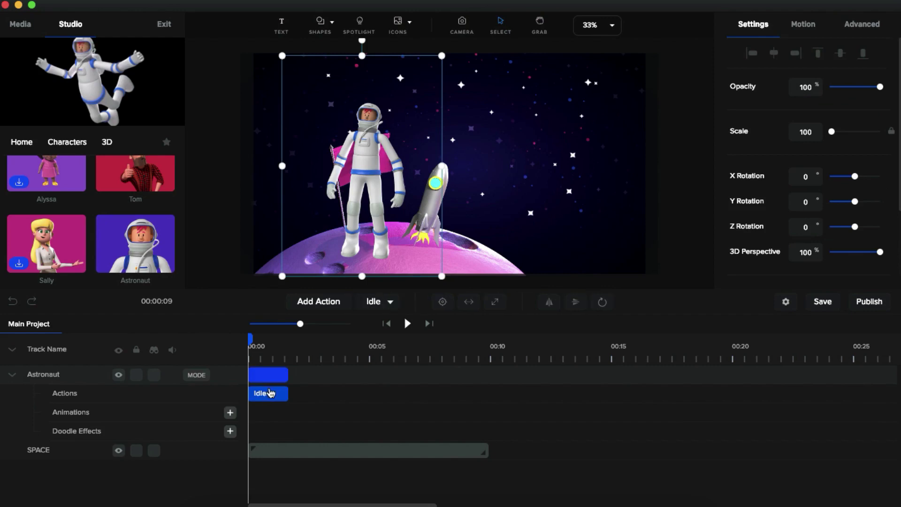
{"action": "left_click", "coordinate": [389, 305]}
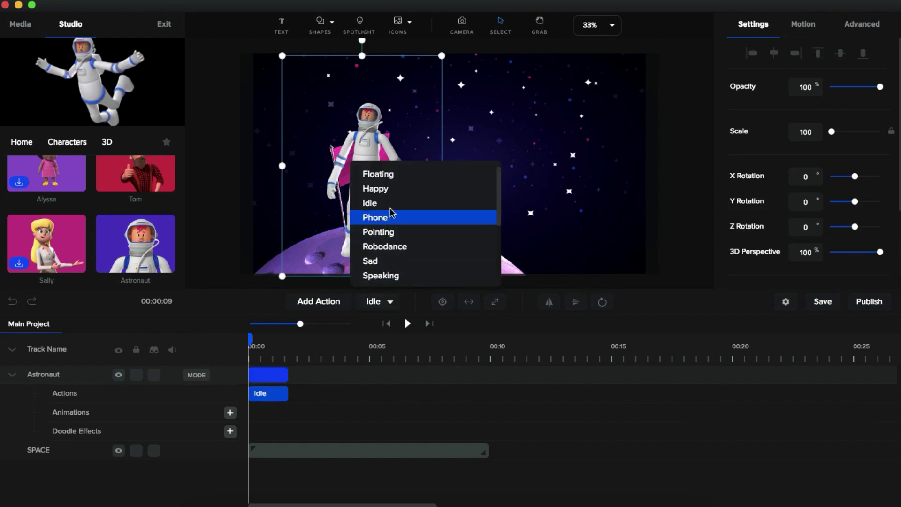
{"action": "left_click", "coordinate": [393, 180]}
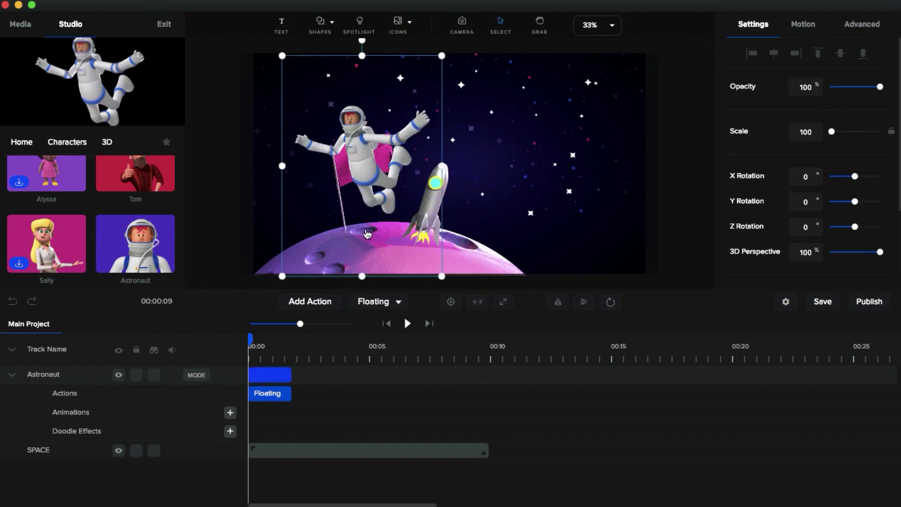
{"action": "left_click", "coordinate": [408, 324]}
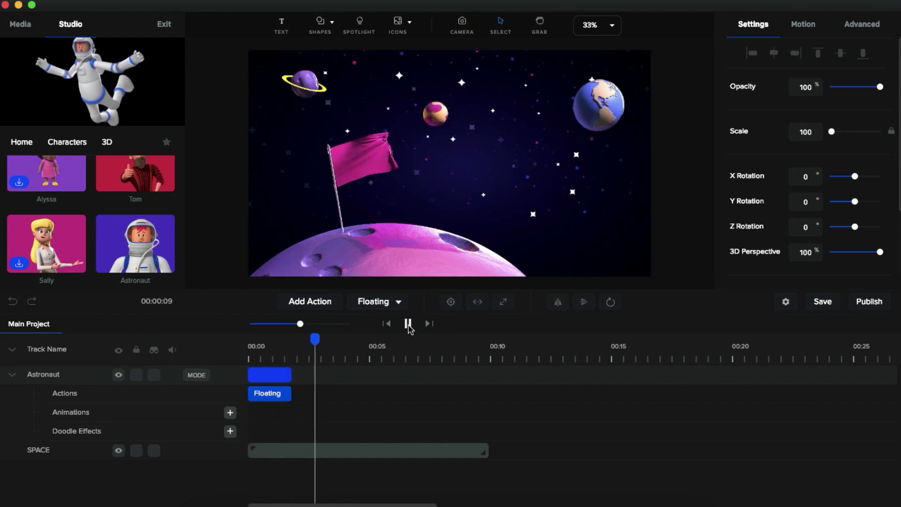
{"action": "left_click", "coordinate": [408, 323]}
Step: Add two more Floating actions to the astronaut's timeline
{"action": "left_click_drag", "start_coordinate": [285, 340], "coordinate": [230, 339]}
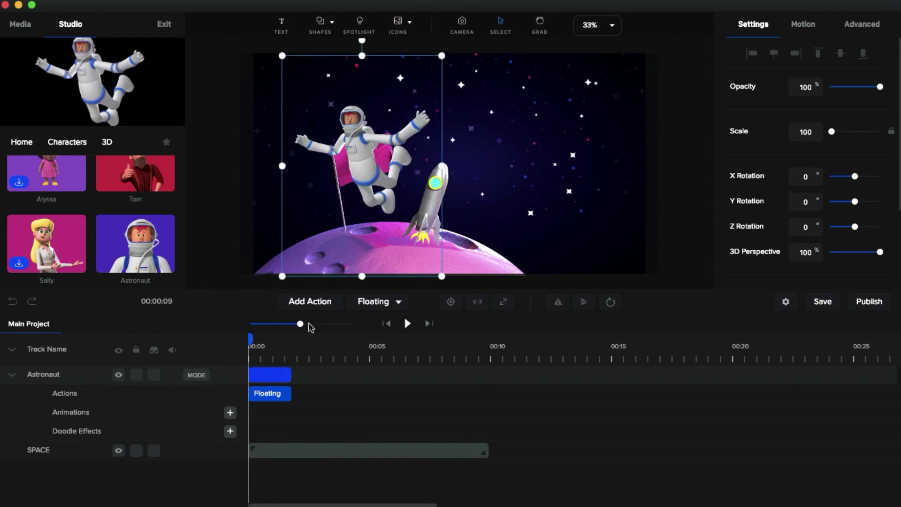
{"action": "left_click", "coordinate": [319, 307]}
{"action": "left_click", "coordinate": [324, 184]}
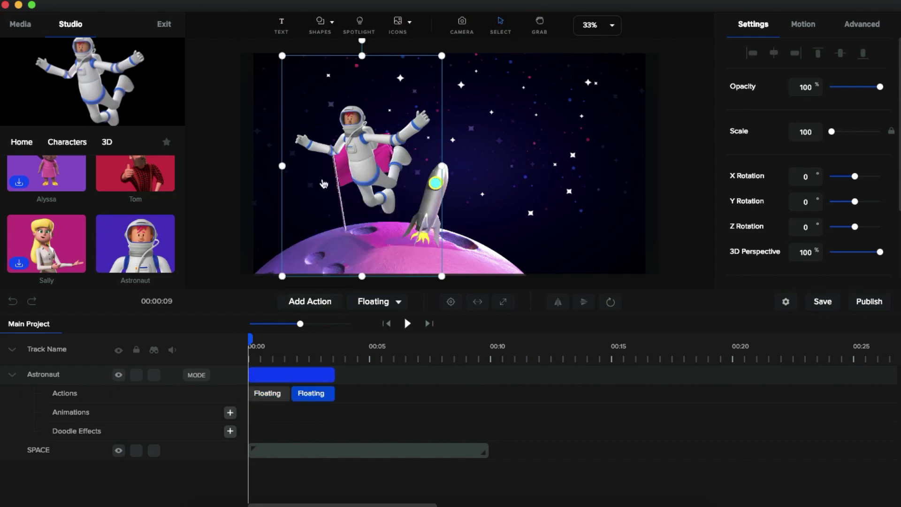
{"action": "left_click", "coordinate": [322, 300]}
{"action": "left_click", "coordinate": [331, 175]}
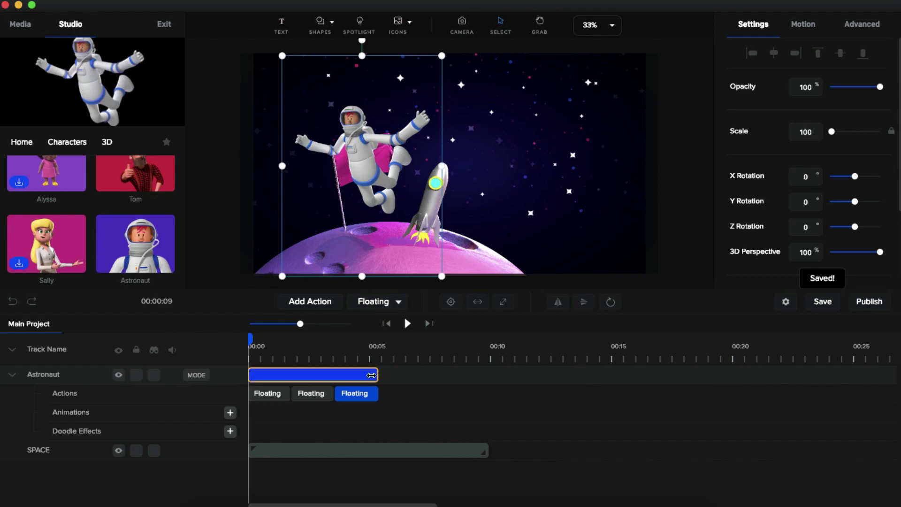
Step: Shorten the astronaut's clip to about 4 seconds, preview, and scrub back to about 1.8 seconds
{"action": "left_click_drag", "start_coordinate": [371, 375], "coordinate": [357, 377]}
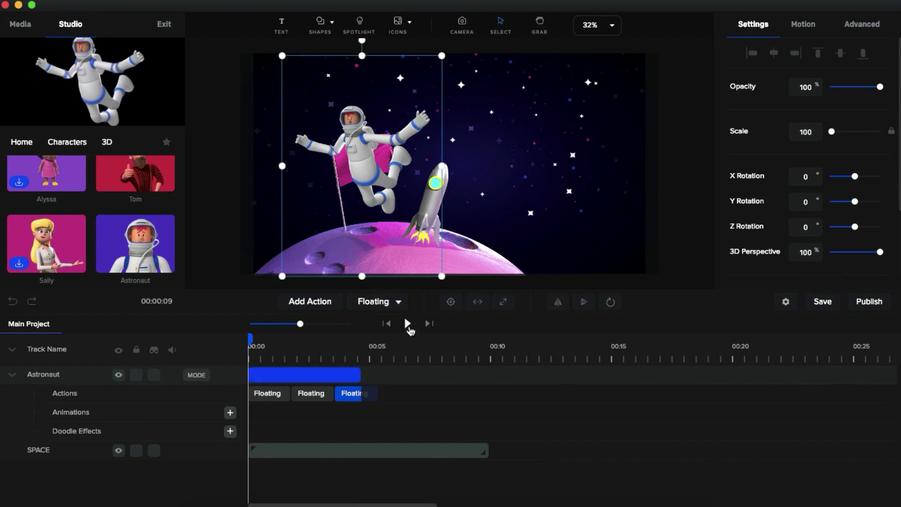
{"action": "left_click", "coordinate": [408, 327]}
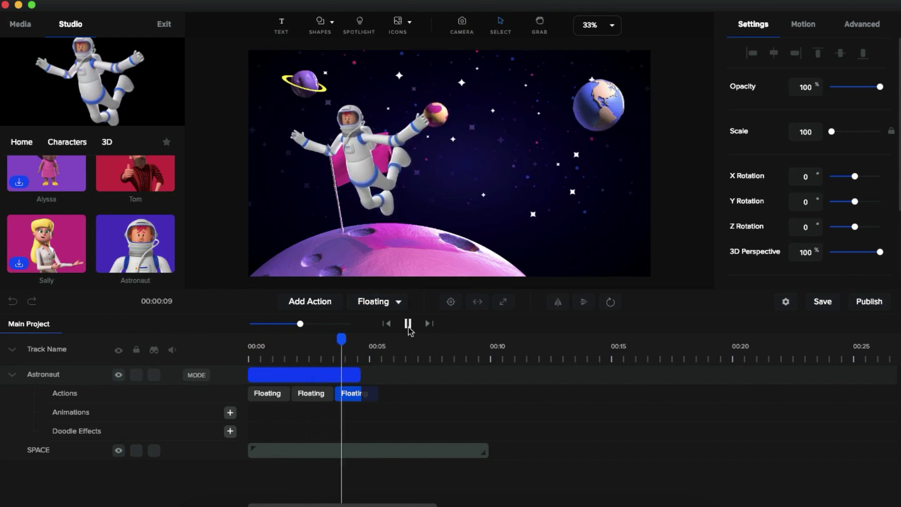
{"action": "left_click", "coordinate": [408, 328]}
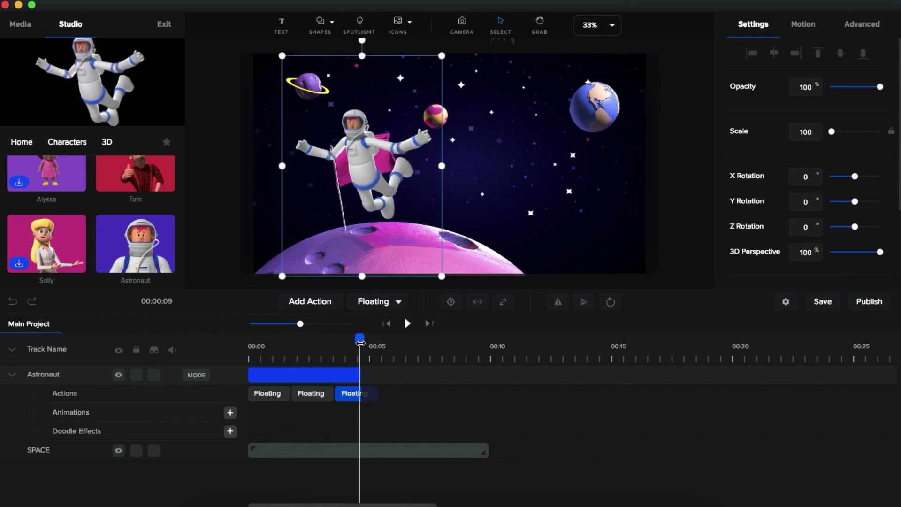
{"action": "left_click_drag", "start_coordinate": [360, 343], "coordinate": [293, 338]}
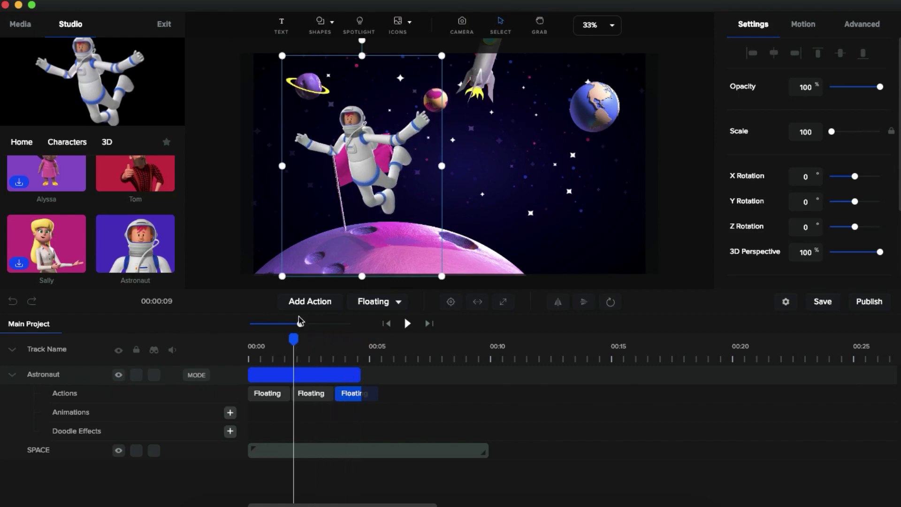
Step: Add a Tablet action after the astronaut's Floating clips
{"action": "left_click", "coordinate": [307, 301]}
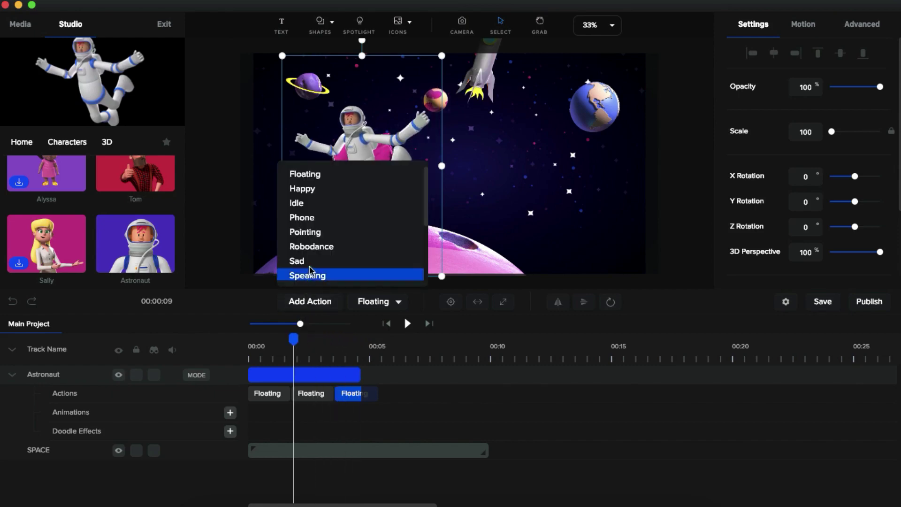
{"action": "scroll", "coordinate": [310, 253], "scroll_direction": "down", "scroll_amount": 3}
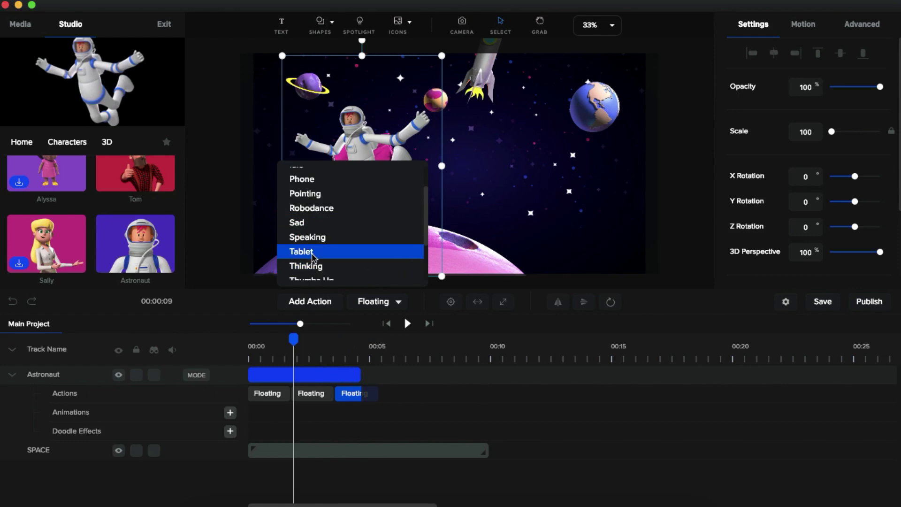
{"action": "left_click", "coordinate": [300, 252]}
Step: Delete the second and third Floating action blocks from the astronaut's track
{"action": "mouse_move", "coordinate": [406, 393]}
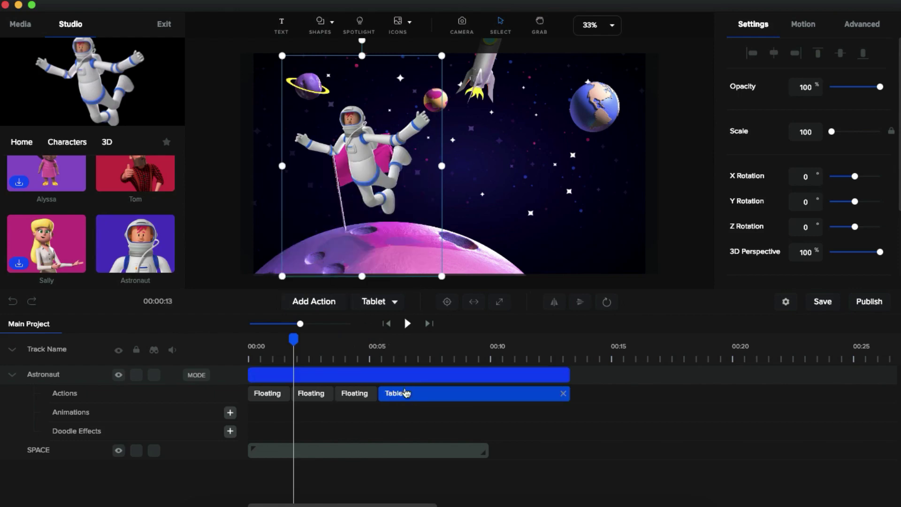
{"action": "left_click", "coordinate": [371, 394]}
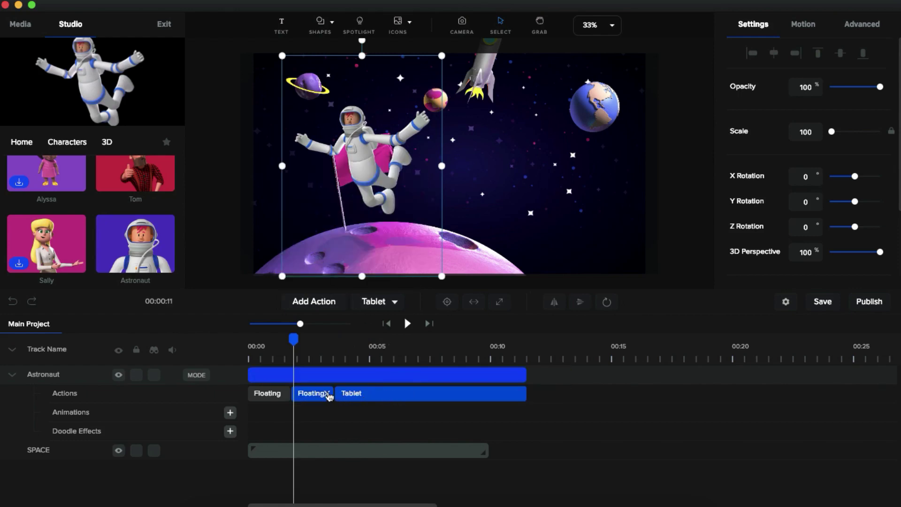
{"action": "left_click", "coordinate": [328, 394]}
Step: Rewind and preview the scene to check the Floating-then-Tablet sequence
{"action": "left_click_drag", "start_coordinate": [284, 341], "coordinate": [243, 344]}
{"action": "left_click", "coordinate": [406, 326]}
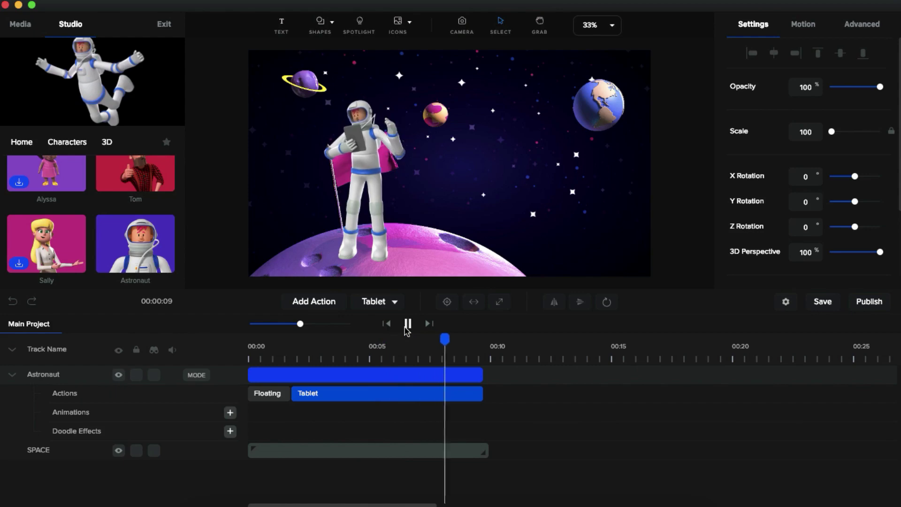
{"action": "left_click", "coordinate": [407, 326]}
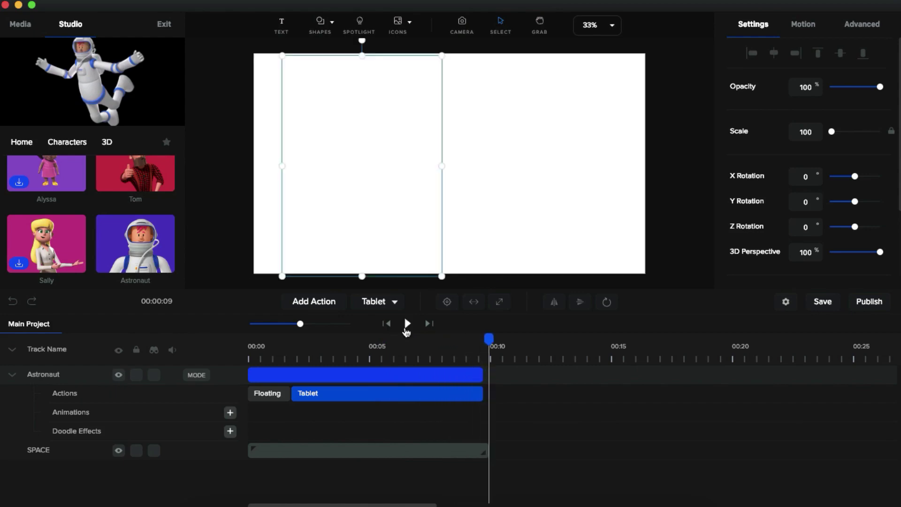
{"action": "left_click", "coordinate": [408, 324]}
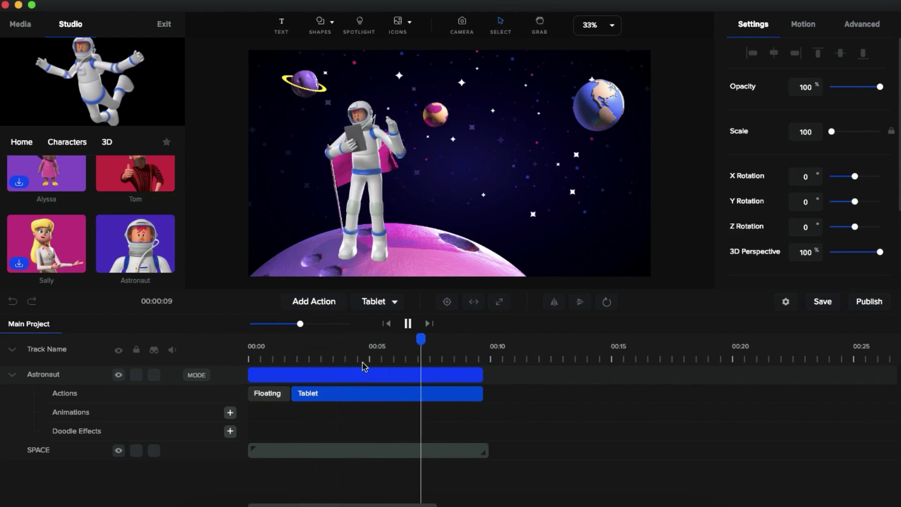
{"action": "left_click", "coordinate": [407, 323]}
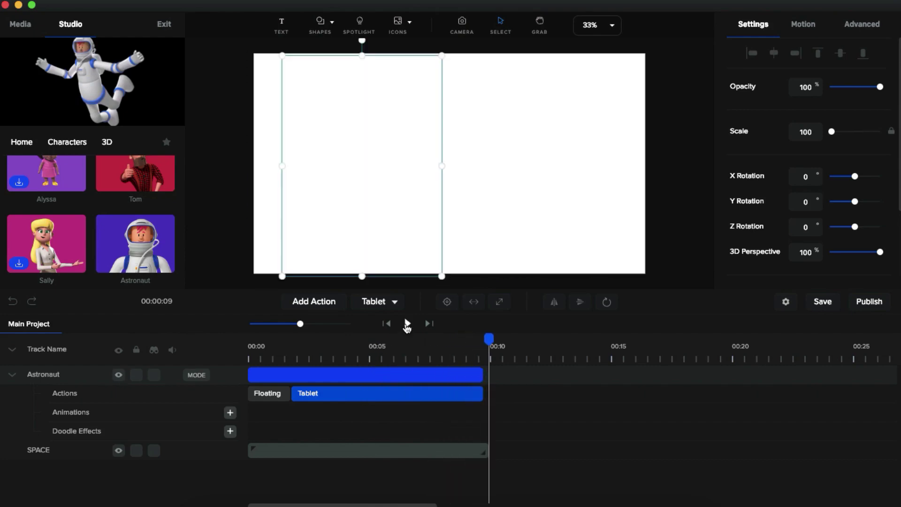
{"action": "left_click", "coordinate": [407, 324]}
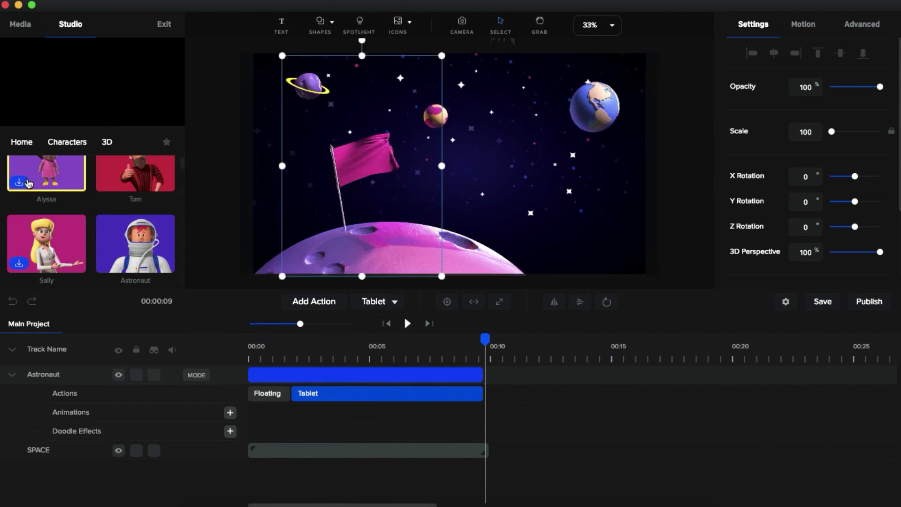
Step: Add the Factory 3D background as a new scene after the astronaut
{"action": "left_click", "coordinate": [34, 147]}
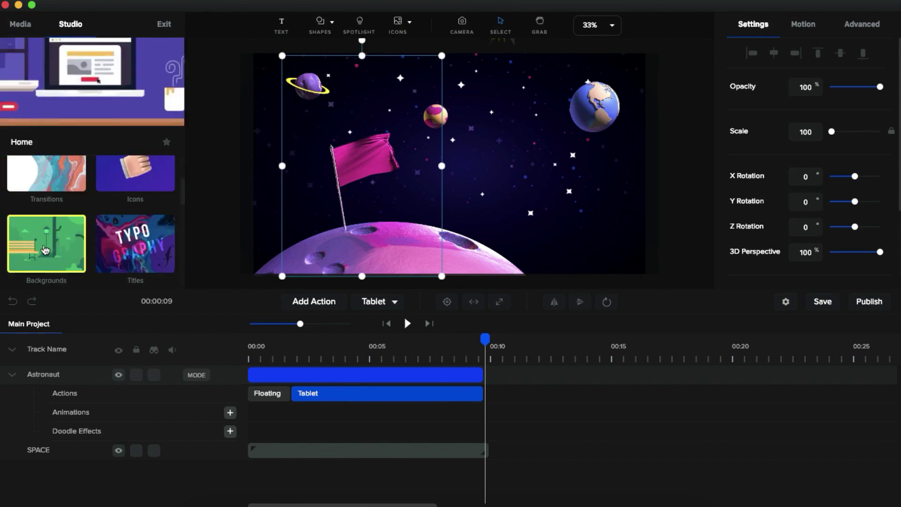
{"action": "left_click", "coordinate": [70, 227]}
{"action": "scroll", "coordinate": [120, 208], "scroll_direction": "up", "scroll_amount": 2}
{"action": "left_click", "coordinate": [119, 208]}
{"action": "scroll", "coordinate": [113, 249], "scroll_direction": "down", "scroll_amount": 3}
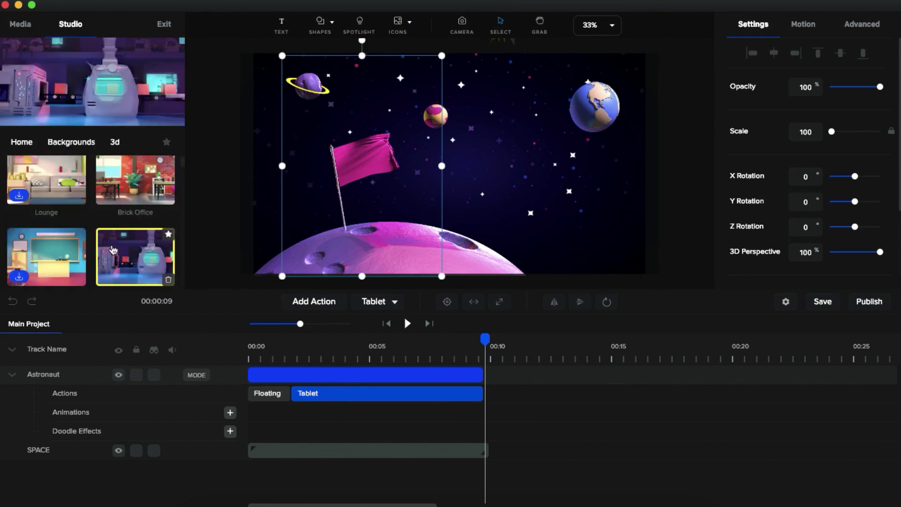
{"action": "left_click_drag", "start_coordinate": [120, 230], "coordinate": [445, 206]}
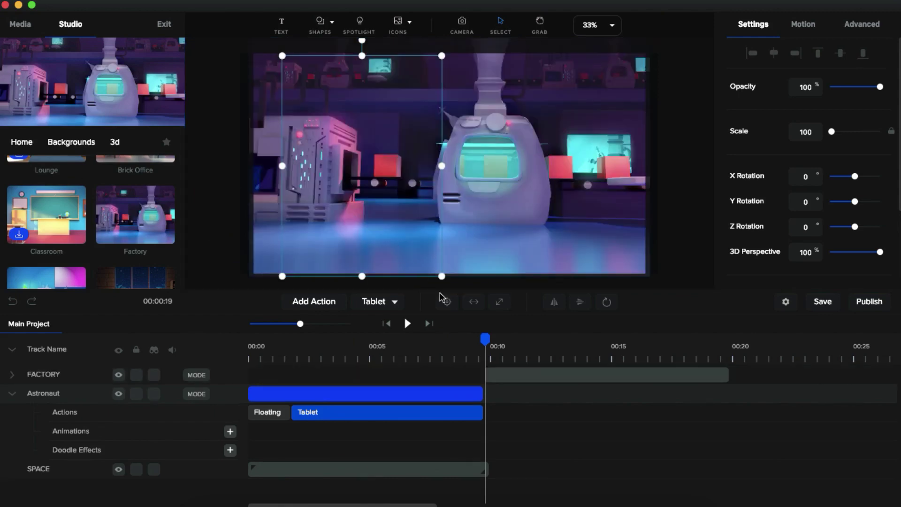
{"action": "left_click", "coordinate": [501, 371]}
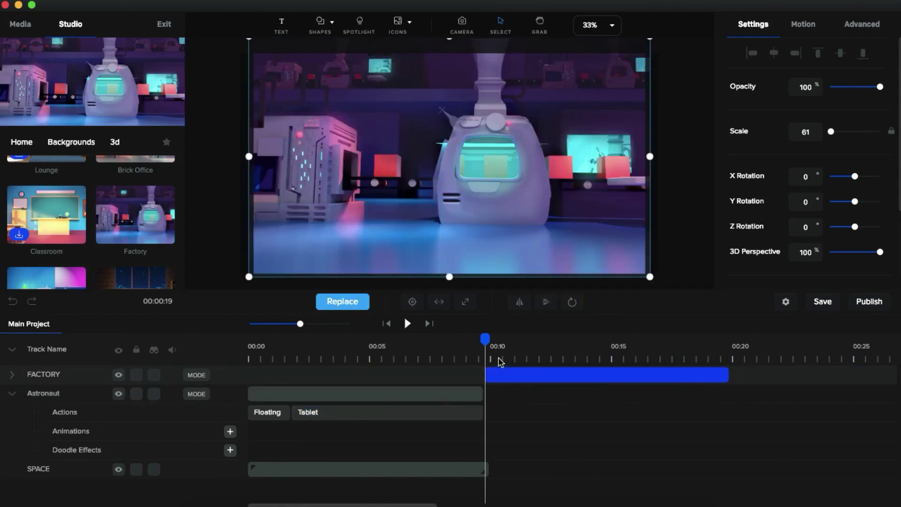
Step: Bring up the 3D characters collection showing Tom
{"action": "left_click", "coordinate": [26, 142]}
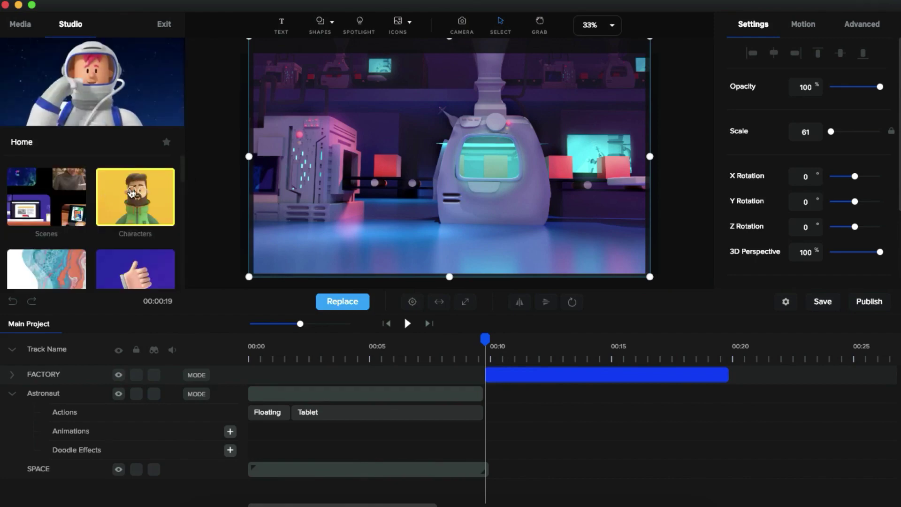
{"action": "left_click", "coordinate": [99, 197]}
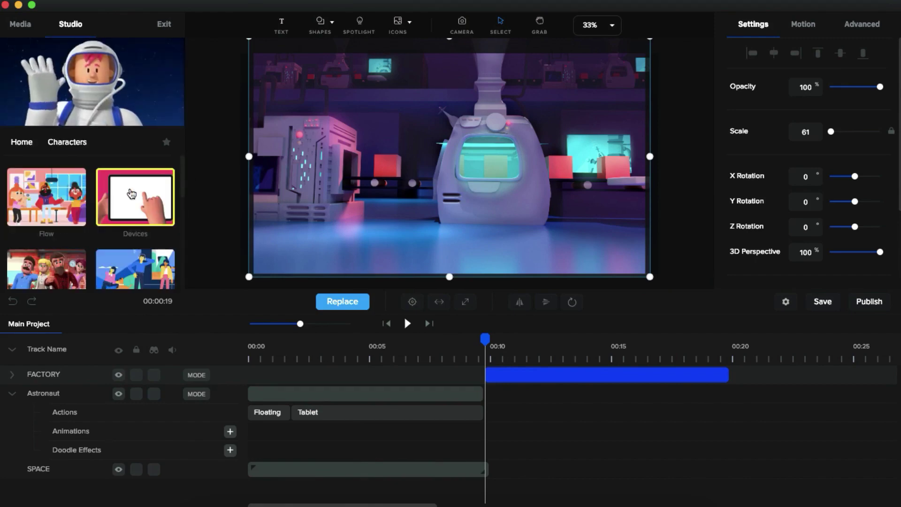
{"action": "left_click", "coordinate": [78, 268]}
{"action": "scroll", "coordinate": [97, 254], "scroll_direction": "down", "scroll_amount": 2}
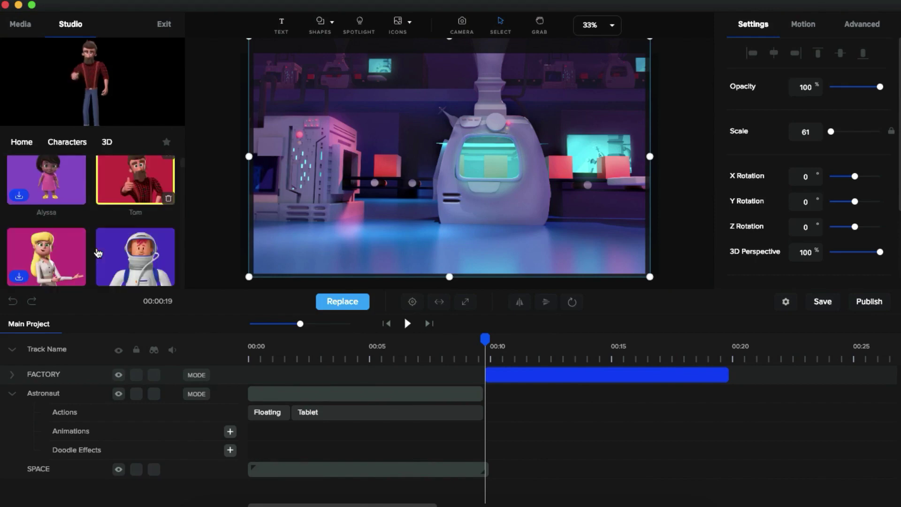
Step: Add Tom to the factory scene, flip him horizontally, and shift him left
{"action": "left_click_drag", "start_coordinate": [132, 196], "coordinate": [478, 165]}
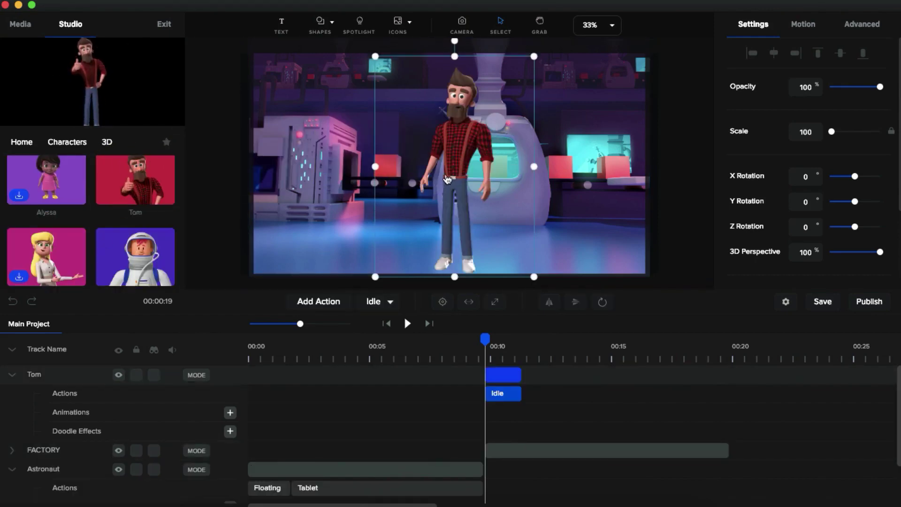
{"action": "left_click_drag", "start_coordinate": [447, 178], "coordinate": [375, 180]}
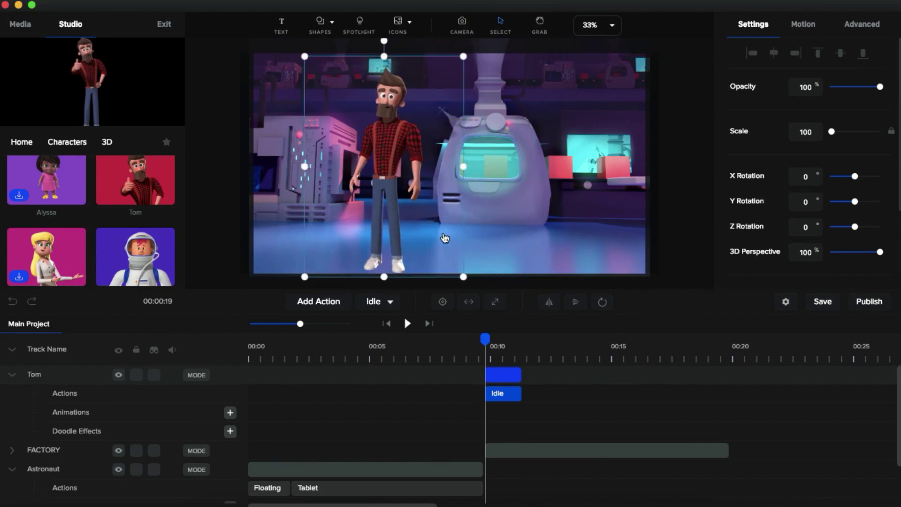
{"action": "left_click", "coordinate": [549, 302]}
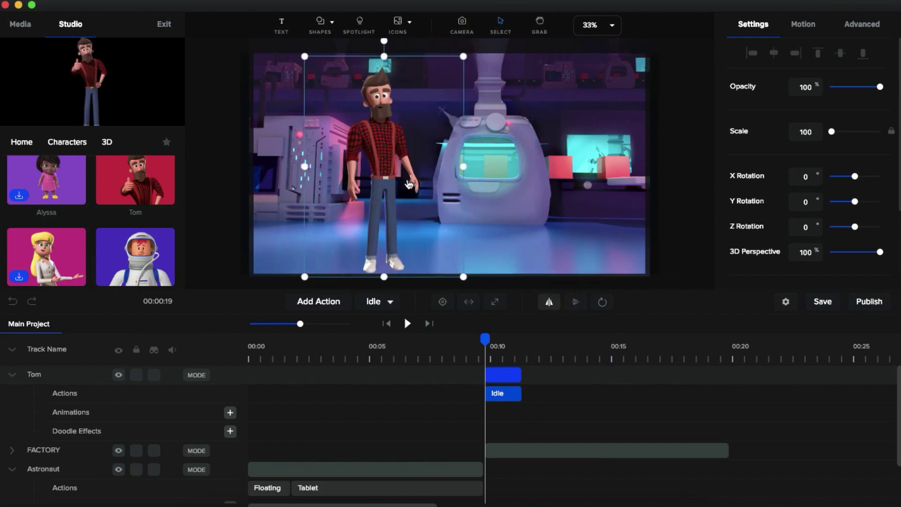
{"action": "left_click_drag", "start_coordinate": [381, 171], "coordinate": [344, 163]}
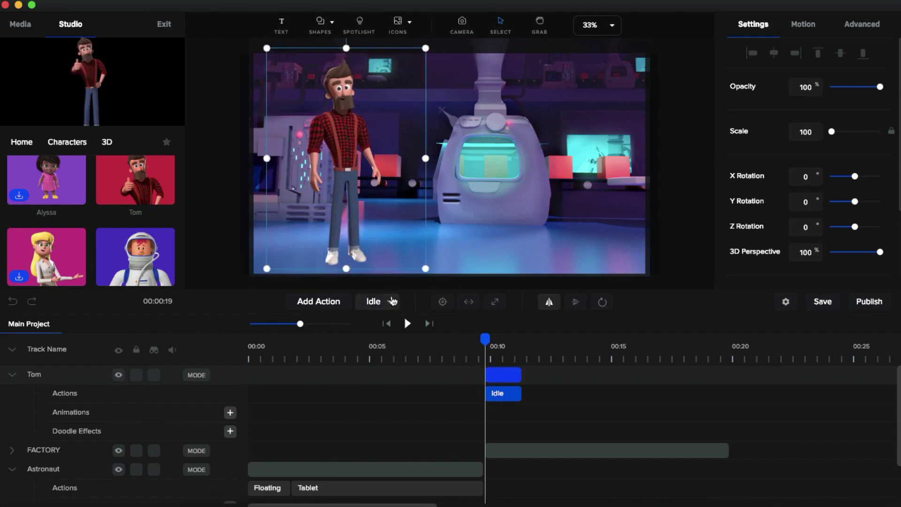
Step: Change Tom's action from Idle to Waving and preview the video from the start
{"action": "left_click", "coordinate": [391, 302]}
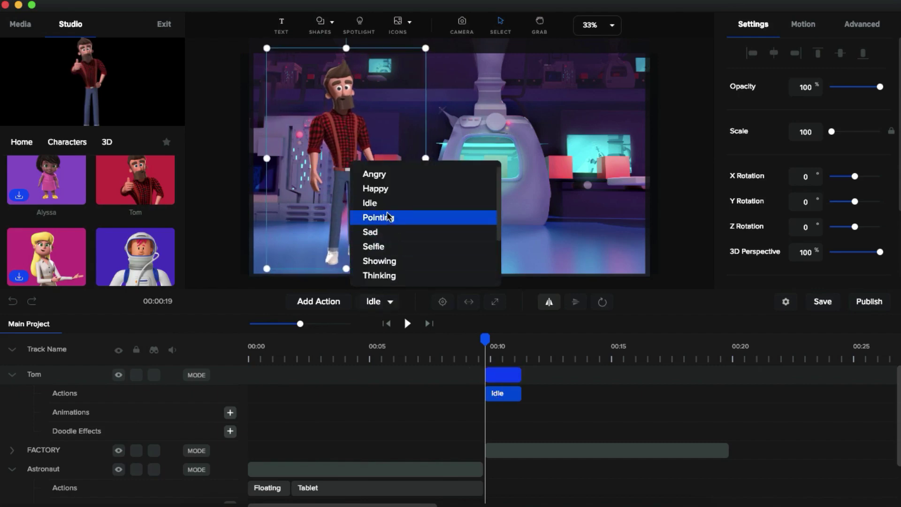
{"action": "scroll", "coordinate": [387, 216], "scroll_direction": "down", "scroll_amount": 4}
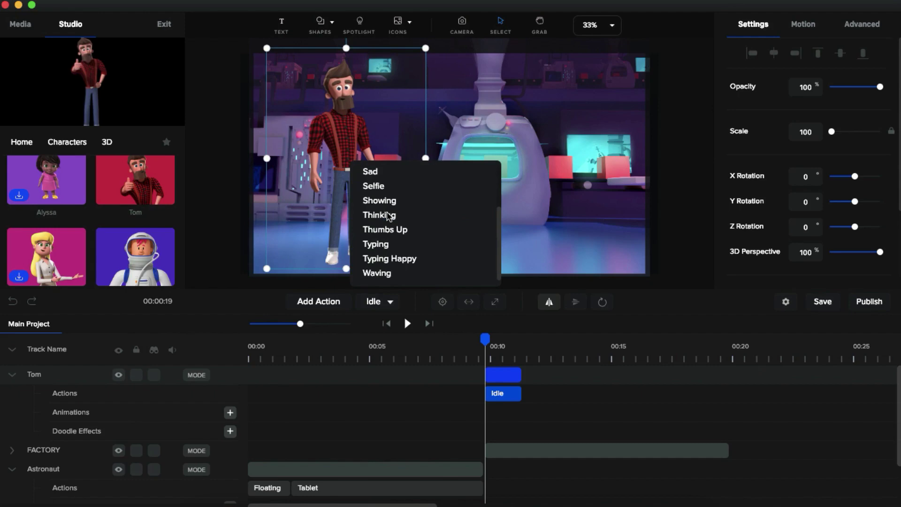
{"action": "left_click", "coordinate": [389, 273]}
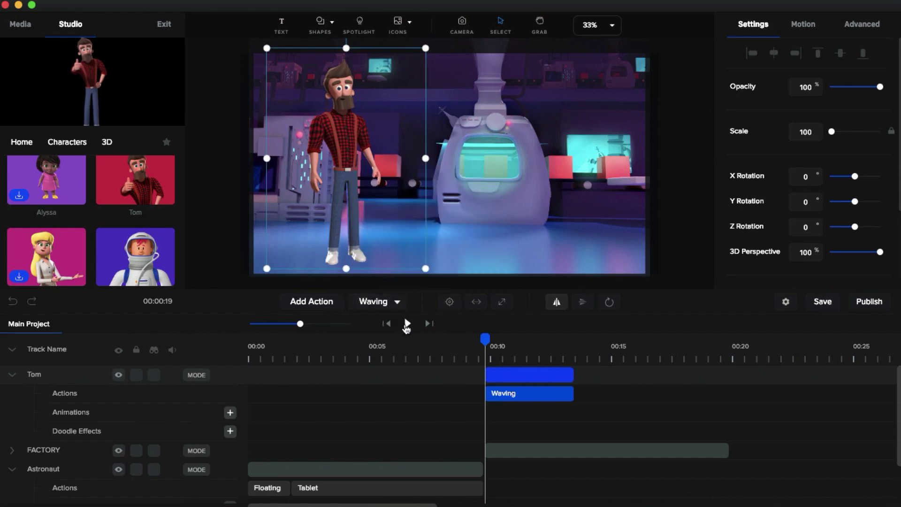
{"action": "left_click", "coordinate": [406, 324]}
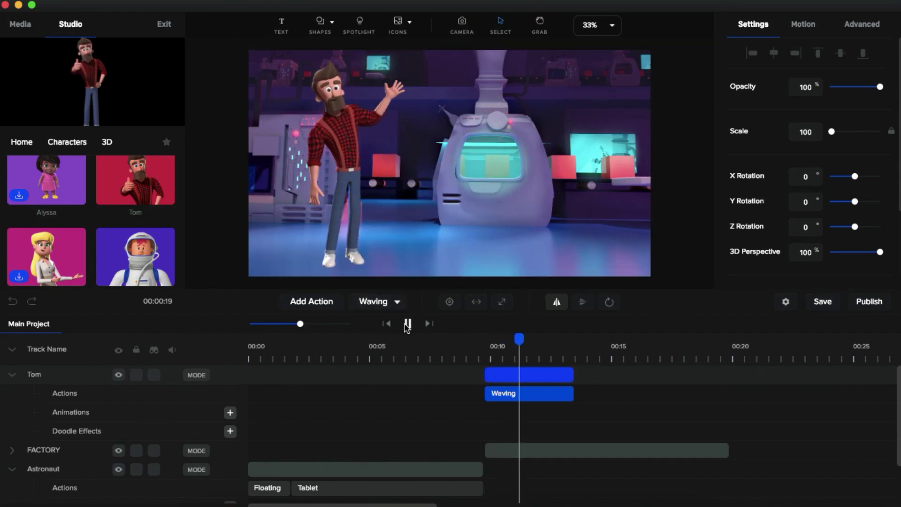
{"action": "left_click", "coordinate": [407, 324]}
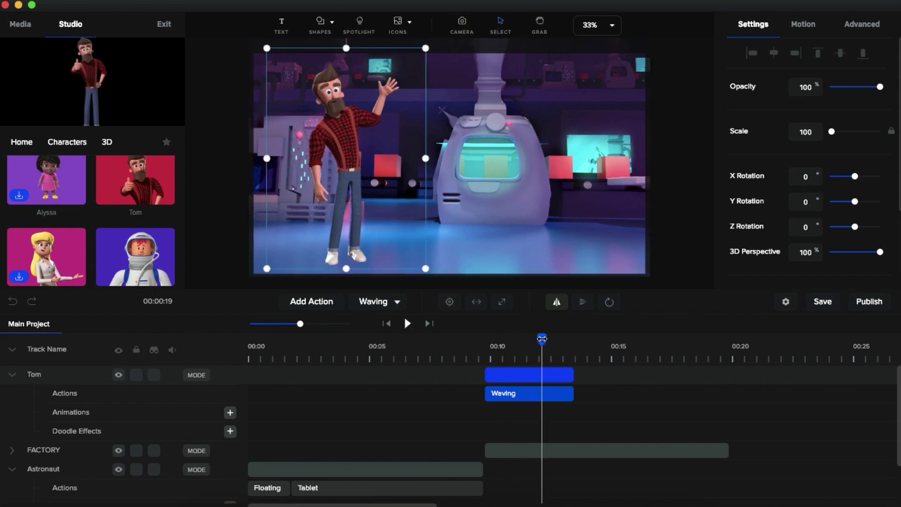
{"action": "left_click_drag", "start_coordinate": [541, 338], "coordinate": [249, 340]}
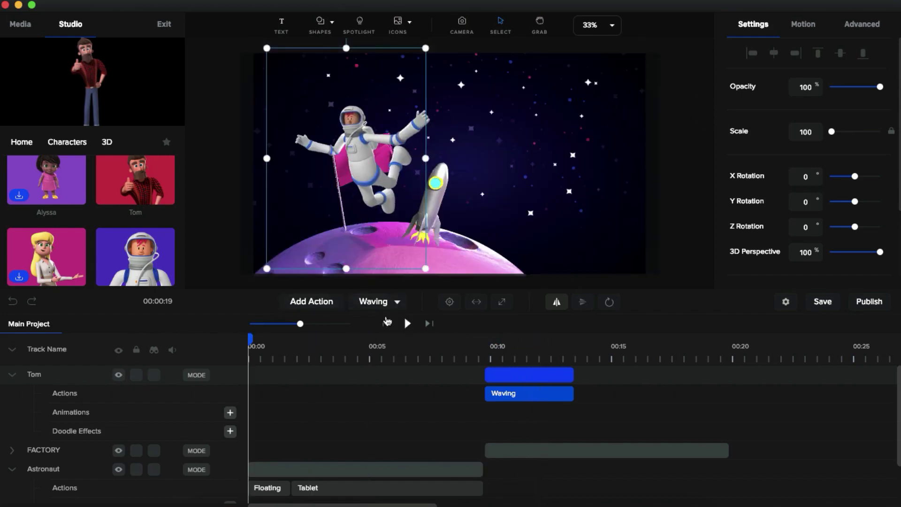
{"action": "left_click", "coordinate": [413, 326]}
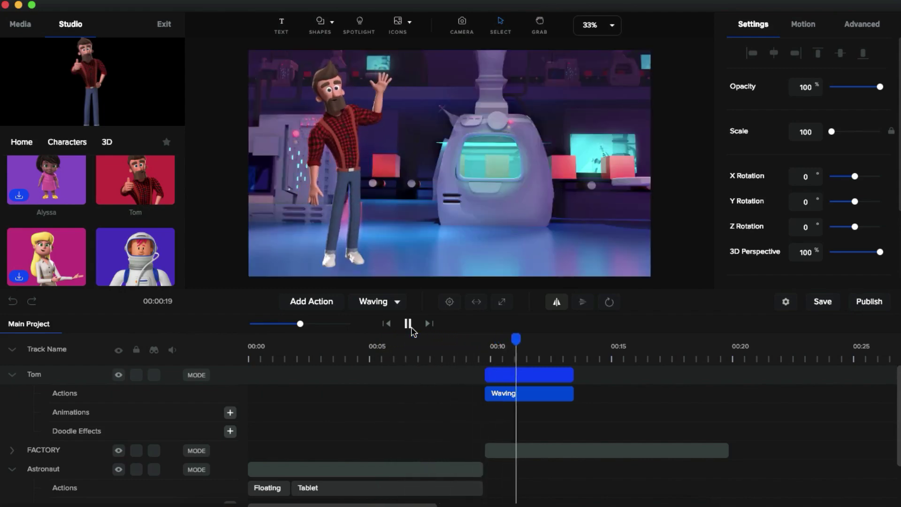
{"action": "left_click", "coordinate": [411, 328]}
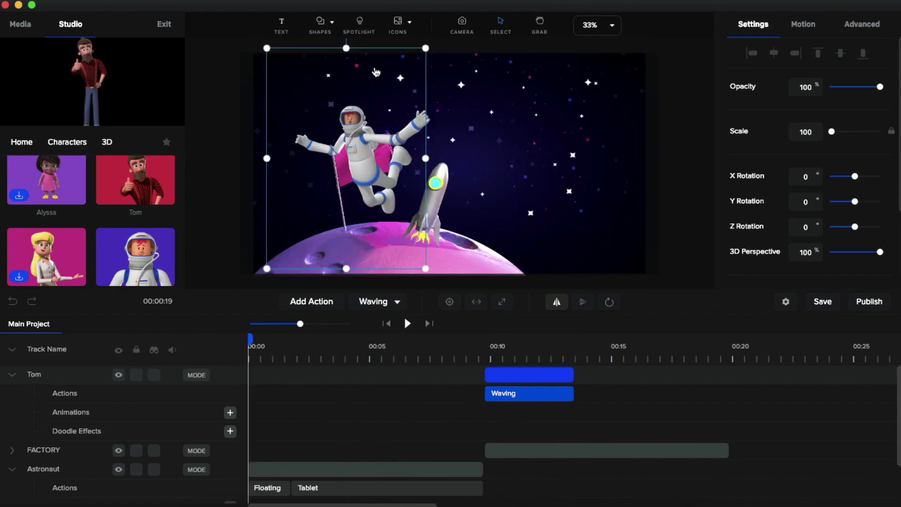
Step: Add a 'Hello Welcome' text title to the space scene
{"action": "left_click", "coordinate": [281, 24]}
{"action": "type", "text": "Hello"}
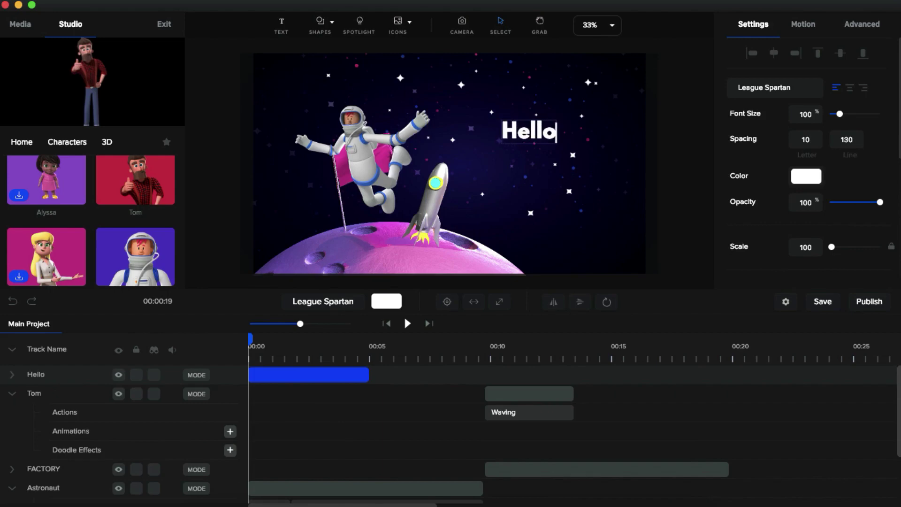
{"action": "type", "text": " Welcome"}
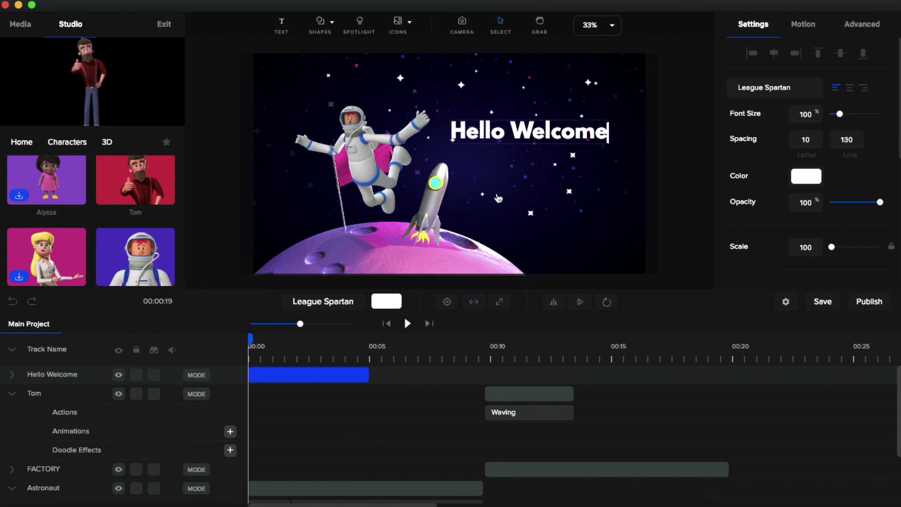
{"action": "left_click", "coordinate": [349, 374]}
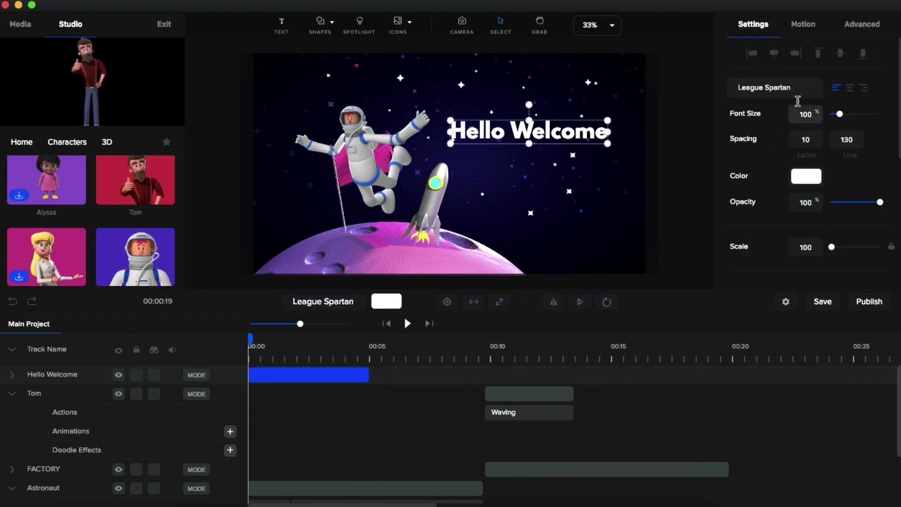
Step: Give the title a Scale Up zoom entrance animation, preview it, and rewind
{"action": "left_click", "coordinate": [811, 29]}
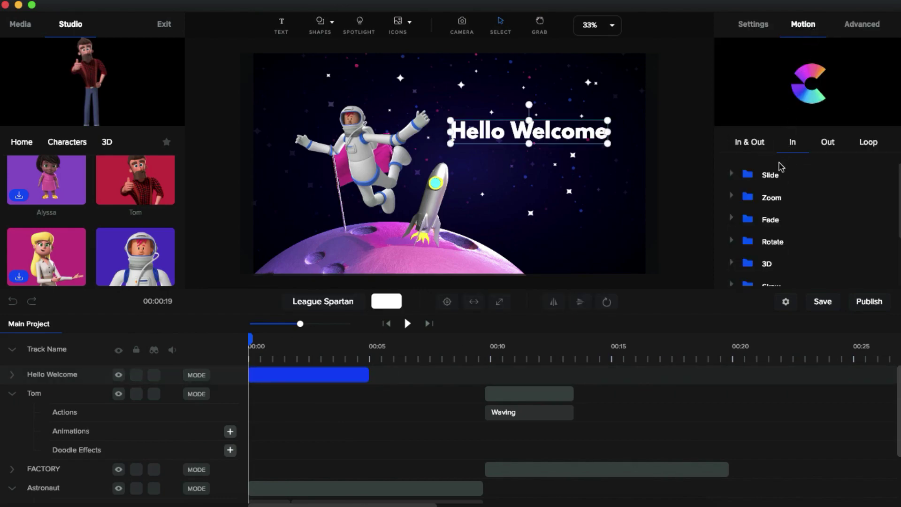
{"action": "left_click", "coordinate": [771, 197]}
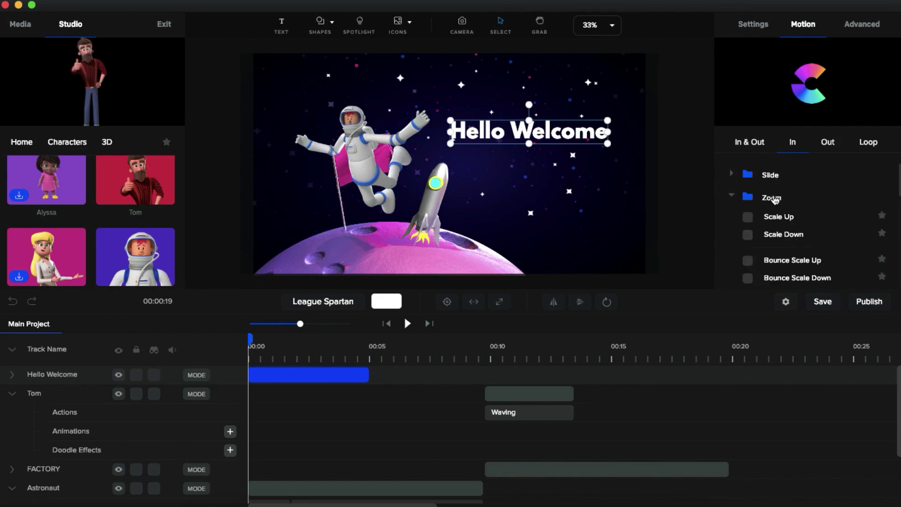
{"action": "scroll", "coordinate": [760, 200], "scroll_direction": "down", "scroll_amount": 1}
{"action": "left_click", "coordinate": [748, 193]}
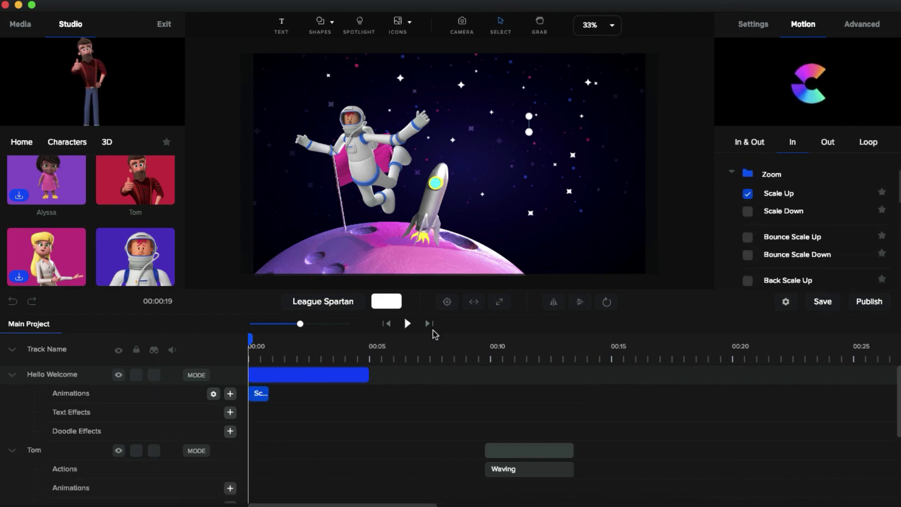
{"action": "left_click", "coordinate": [407, 323]}
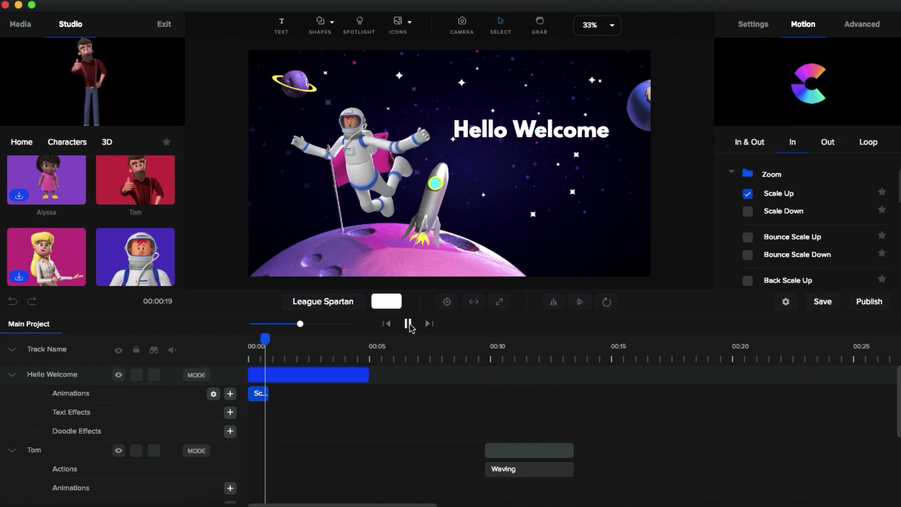
{"action": "left_click", "coordinate": [408, 323]}
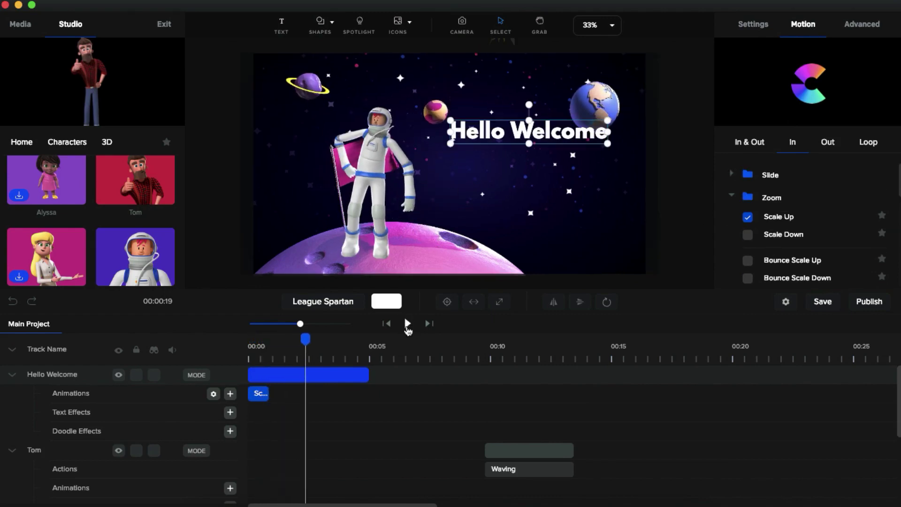
{"action": "left_click_drag", "start_coordinate": [308, 340], "coordinate": [260, 338]}
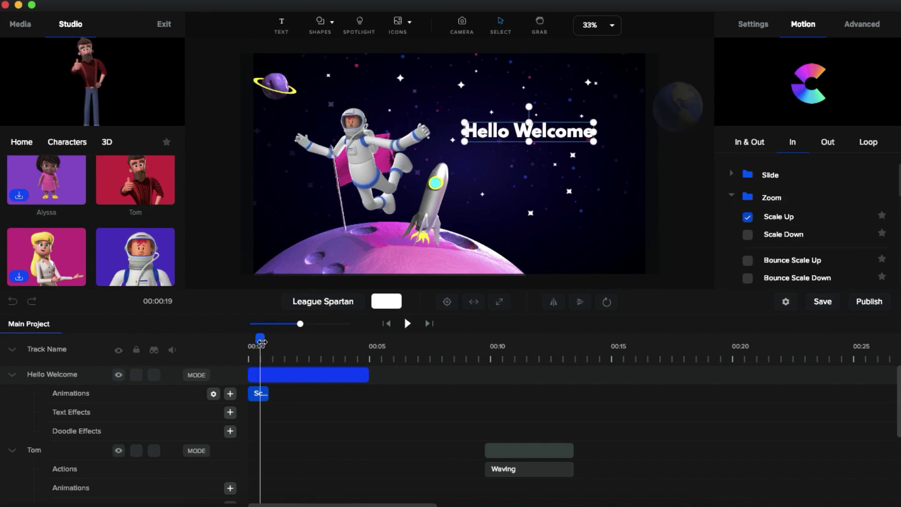
Step: Set the title's Text Animation to Letters in the animation settings
{"action": "left_click", "coordinate": [214, 394]}
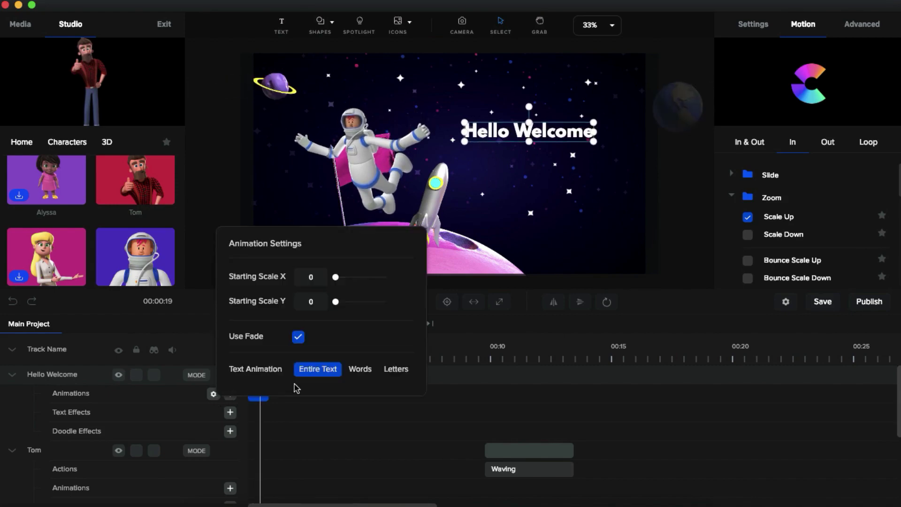
{"action": "left_click", "coordinate": [396, 370]}
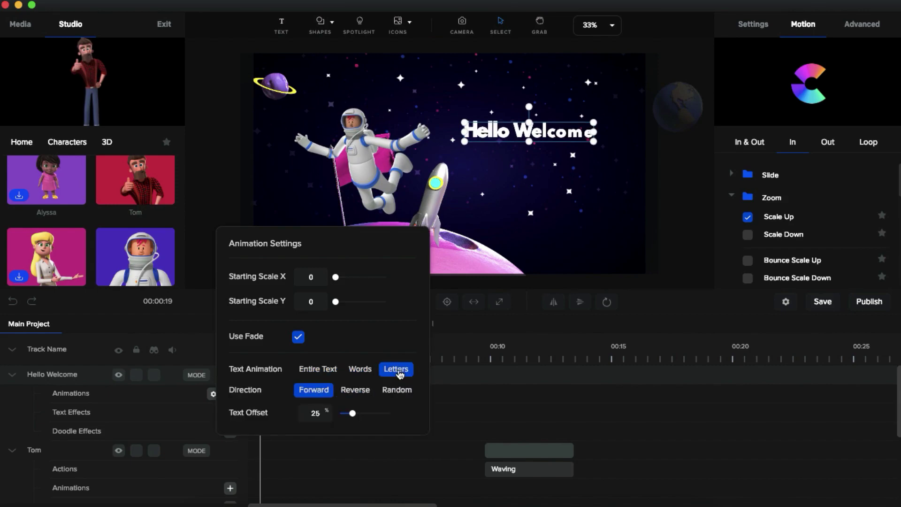
{"action": "left_click", "coordinate": [455, 378]}
Step: Preview the whole video, stopping in Tom's factory scene, and add a new text element there
{"action": "left_click_drag", "start_coordinate": [260, 340], "coordinate": [220, 344]}
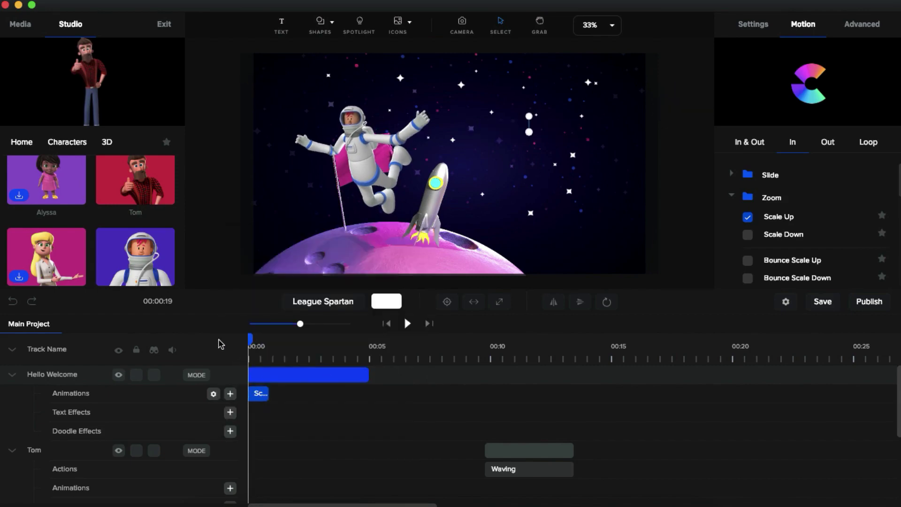
{"action": "left_click", "coordinate": [408, 323]}
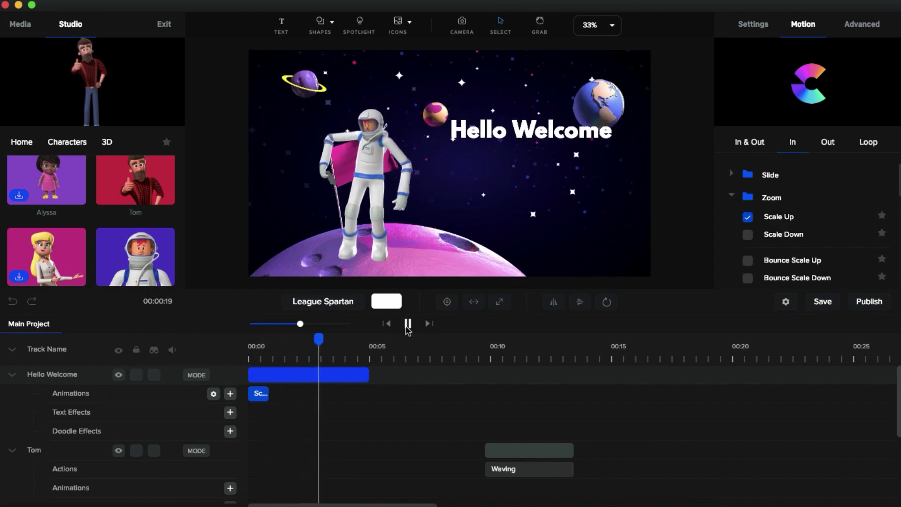
{"action": "left_click", "coordinate": [408, 324]}
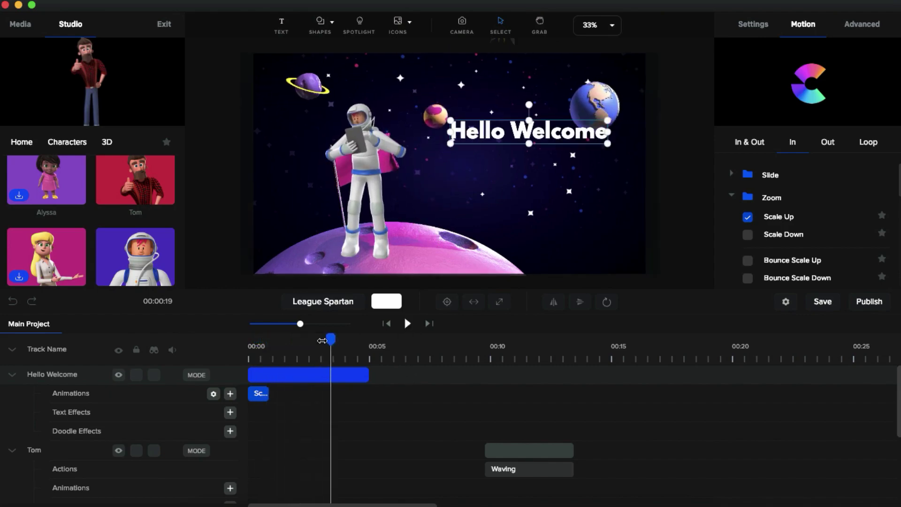
{"action": "left_click_drag", "start_coordinate": [322, 340], "coordinate": [222, 352]}
{"action": "left_click", "coordinate": [407, 325]}
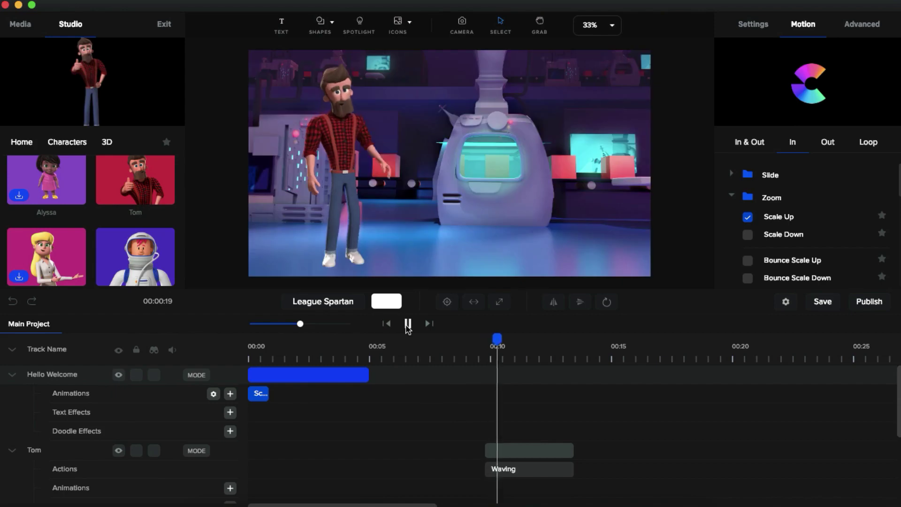
{"action": "left_click", "coordinate": [408, 324]}
{"action": "left_click", "coordinate": [283, 28]}
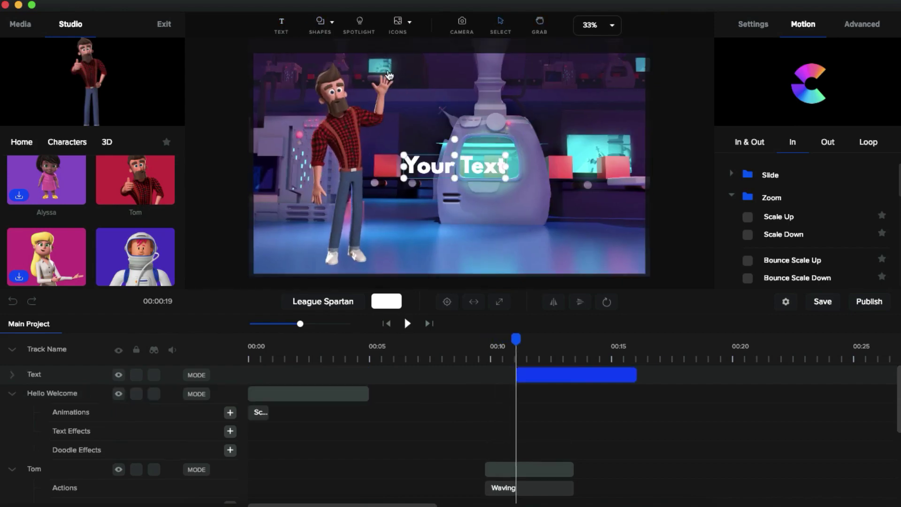